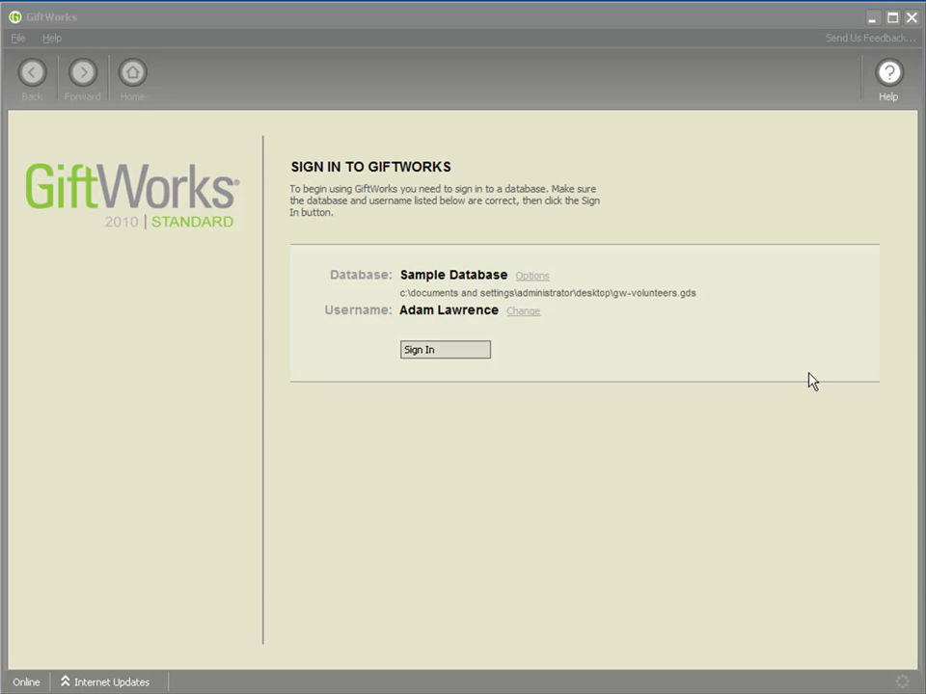
# Sign in to the Sample Database and select the 2009 Winter Banquet in the Events list
pyautogui.click(439, 355)
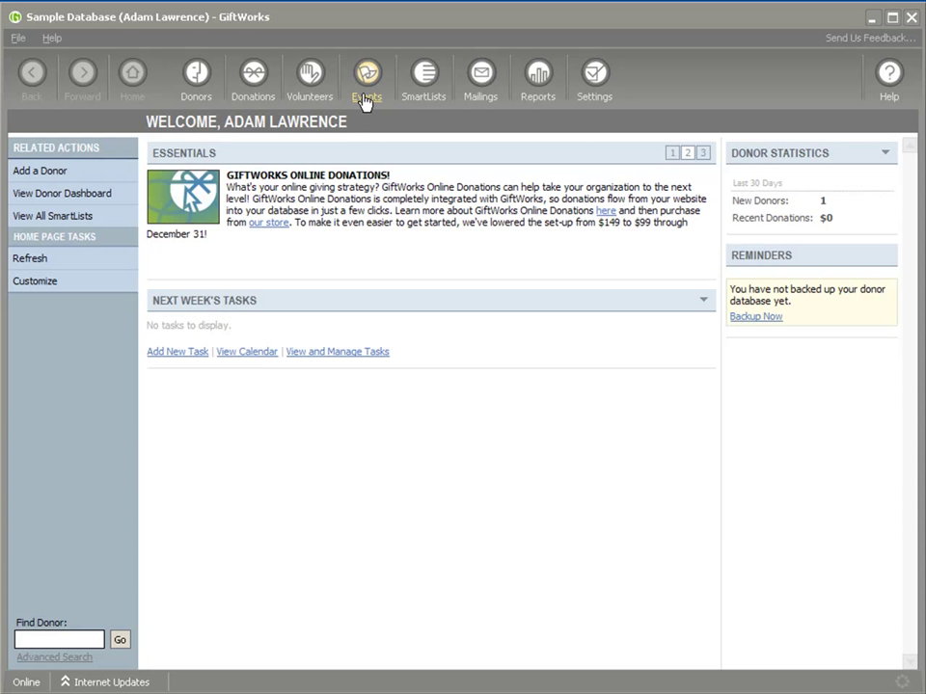
pyautogui.click(366, 93)
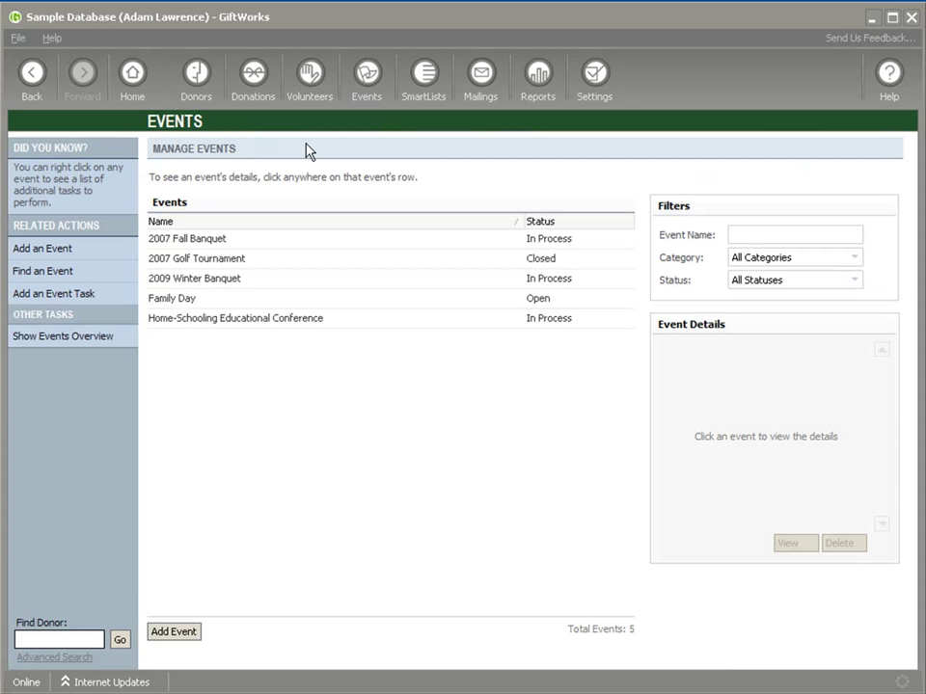
pyautogui.click(209, 286)
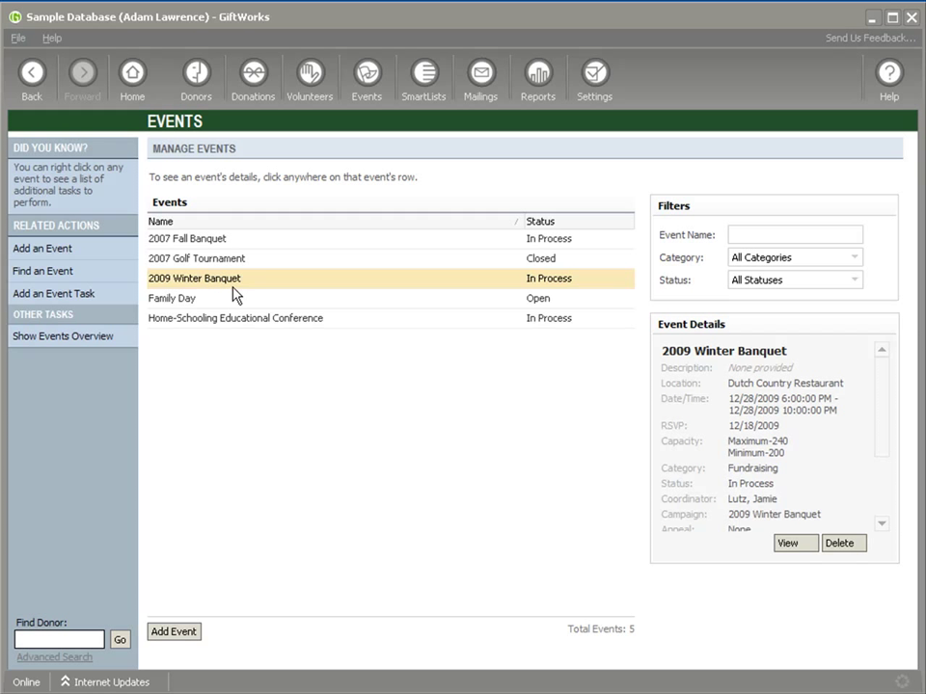
# Open the 2009 Winter Banquet record, review its Activities and income Summary, then show its empty Participants list
pyautogui.doubleClick(234, 288)
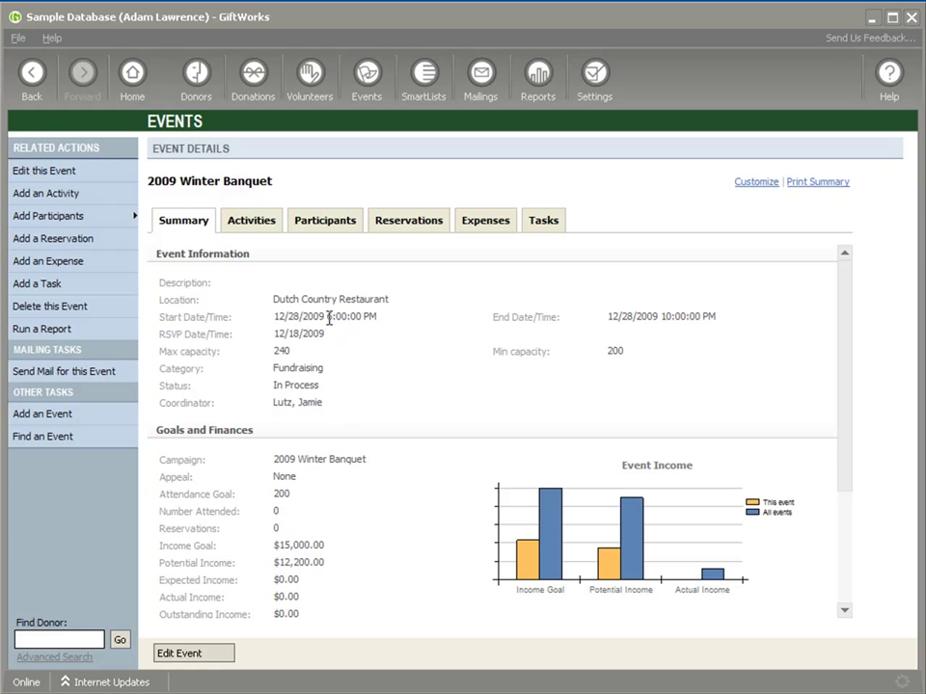
pyautogui.click(256, 223)
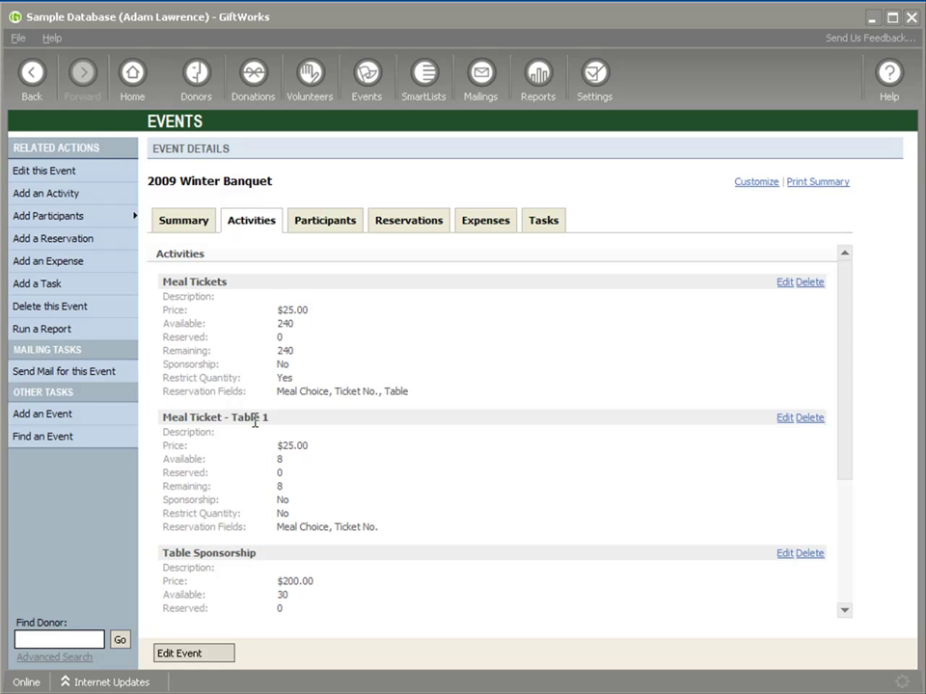
pyautogui.click(185, 226)
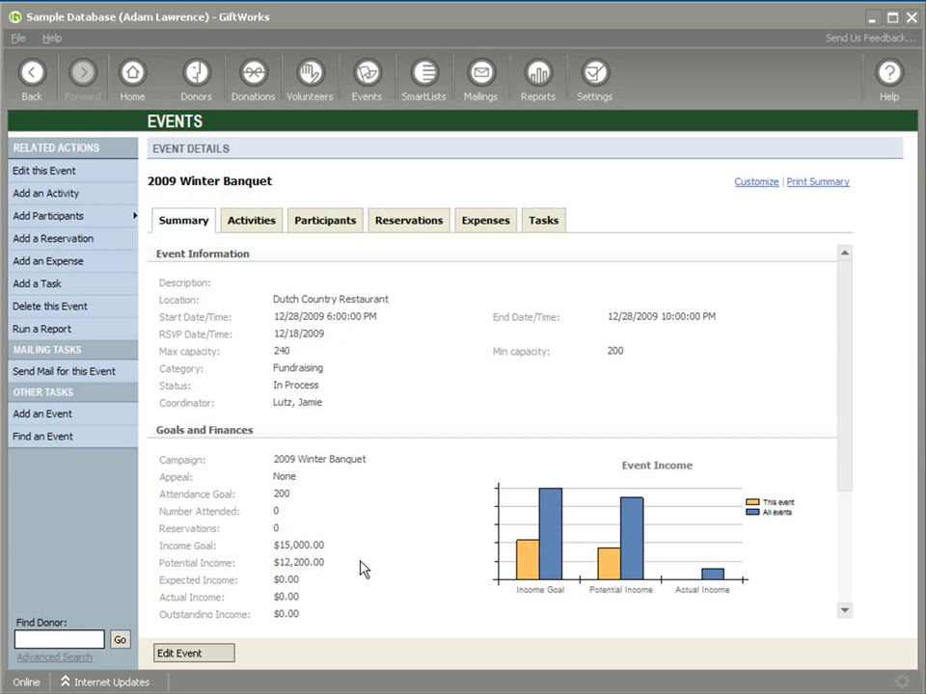
pyautogui.scroll(-1, 357, 568)
pyautogui.scroll(-1, 353, 561)
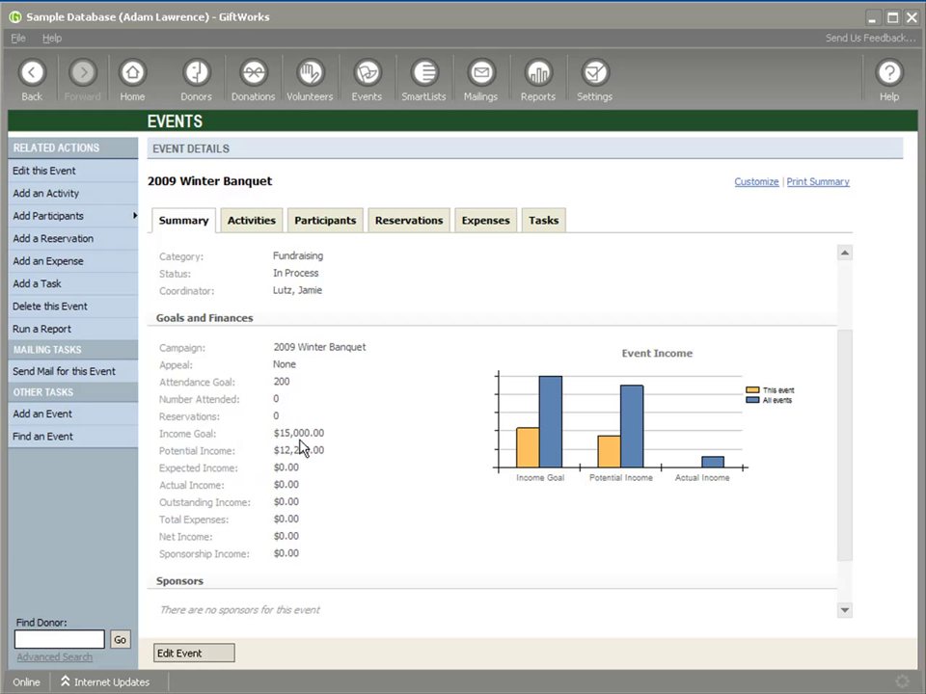
pyautogui.click(250, 220)
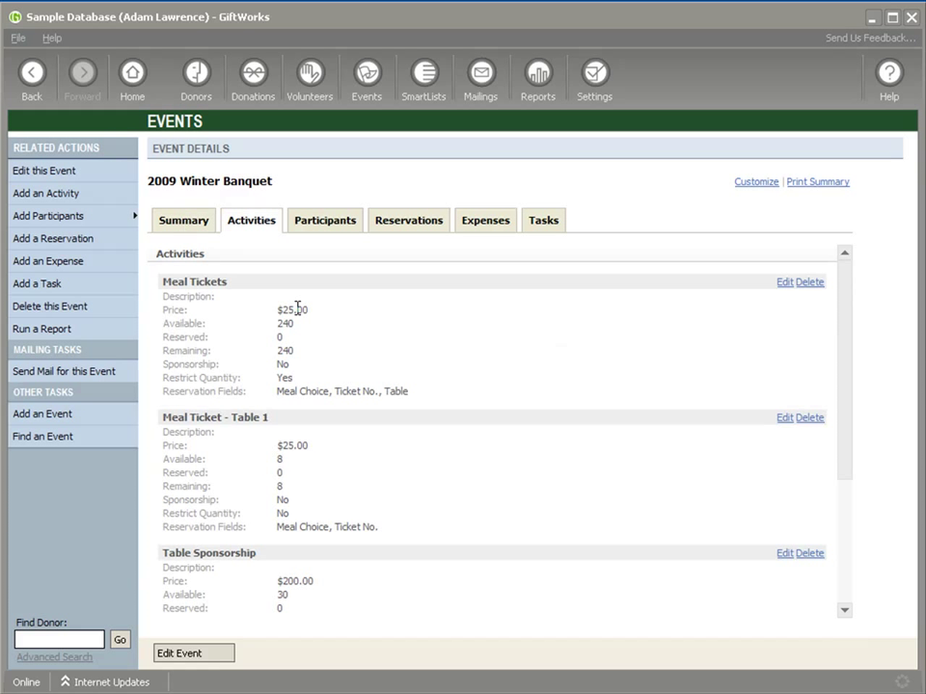
pyautogui.click(183, 226)
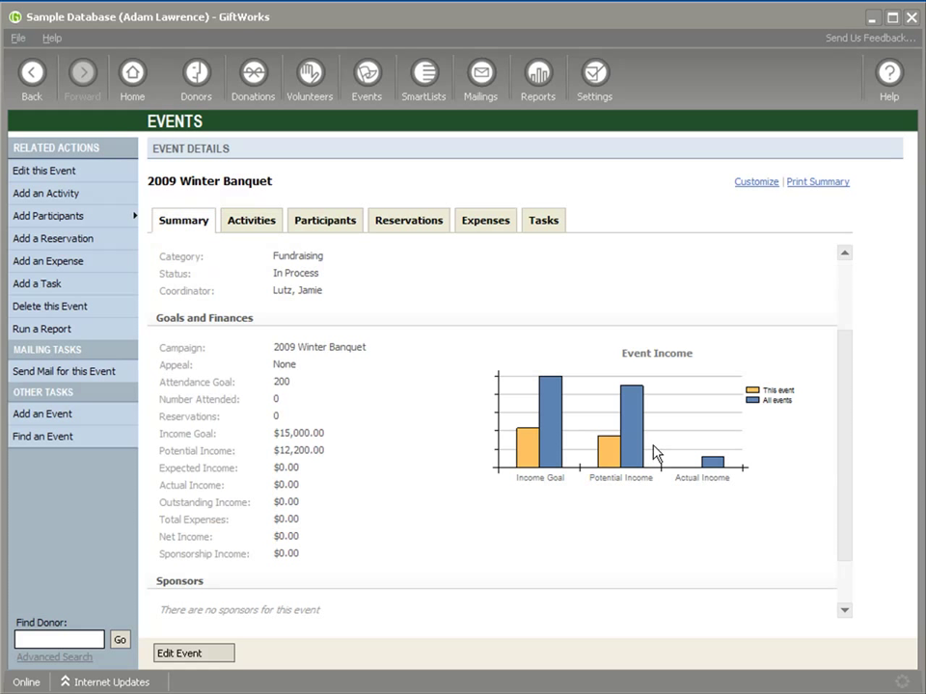
pyautogui.moveTo(546, 442)
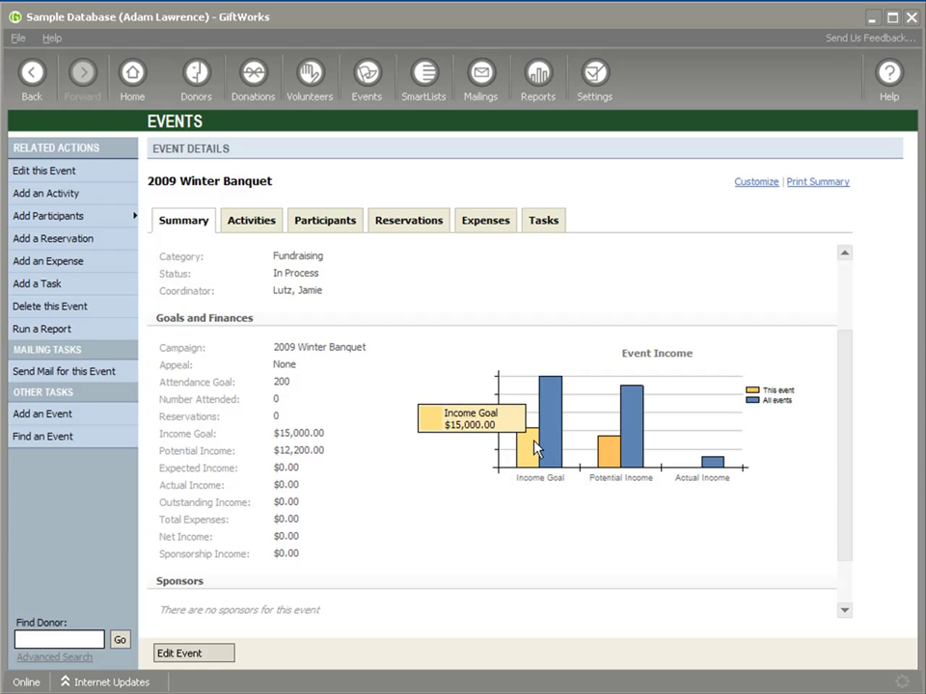
pyautogui.moveTo(614, 458)
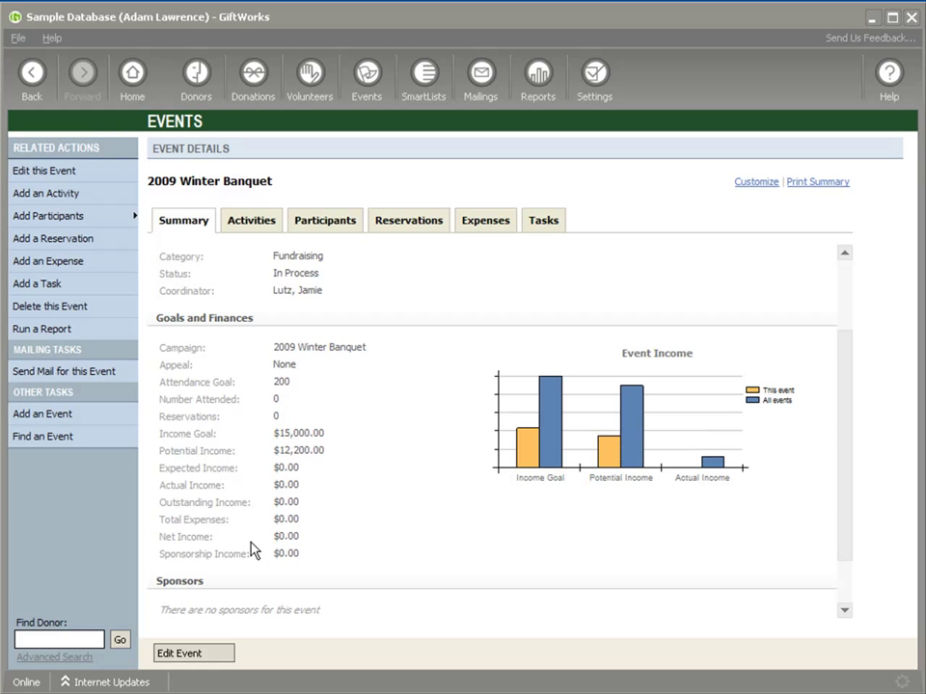
pyautogui.scroll(-2, 259, 534)
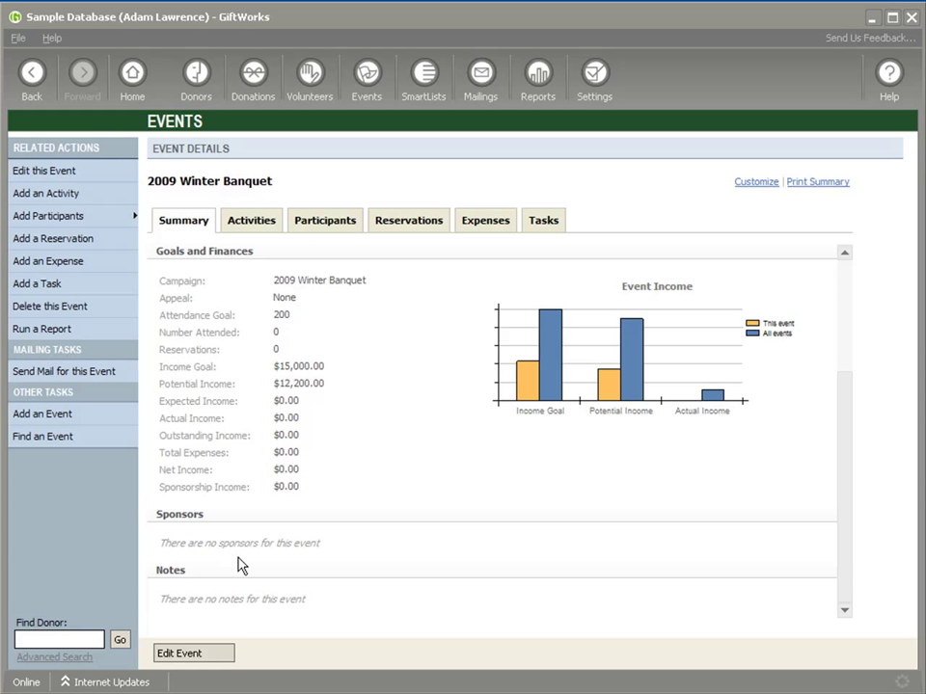
pyautogui.scroll(5, 237, 561)
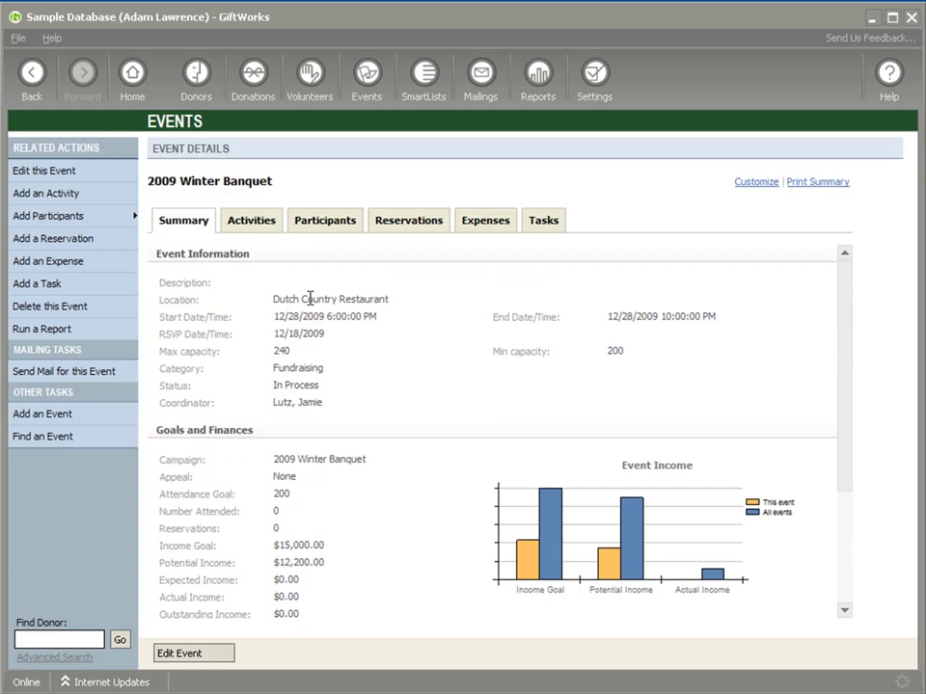
pyautogui.click(326, 223)
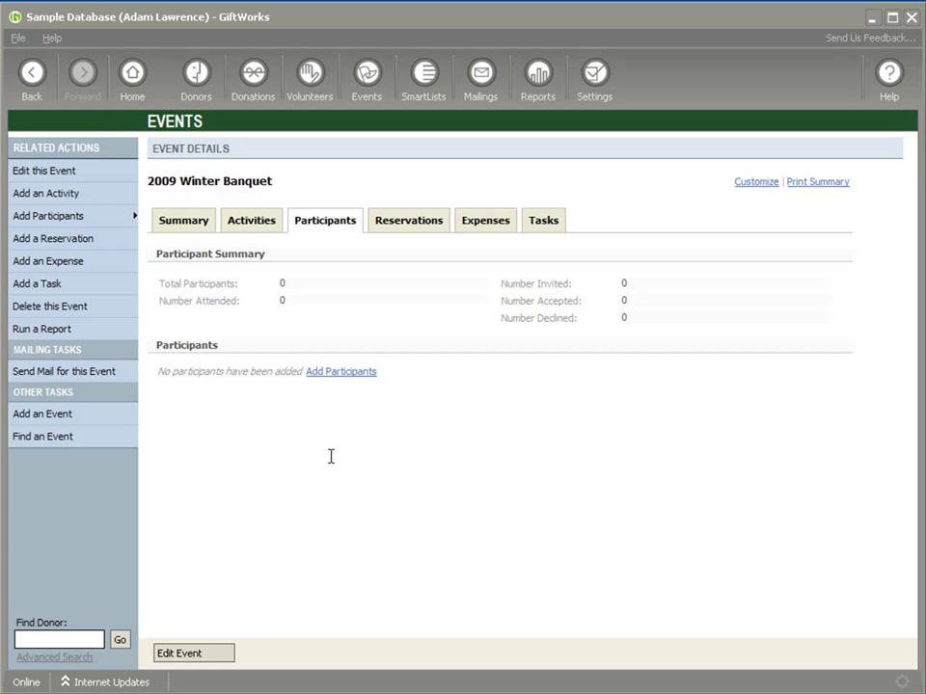
# Preview the Mailing List and SmartList participant sources without adding anyone, then go to SmartLists
pyautogui.click(333, 379)
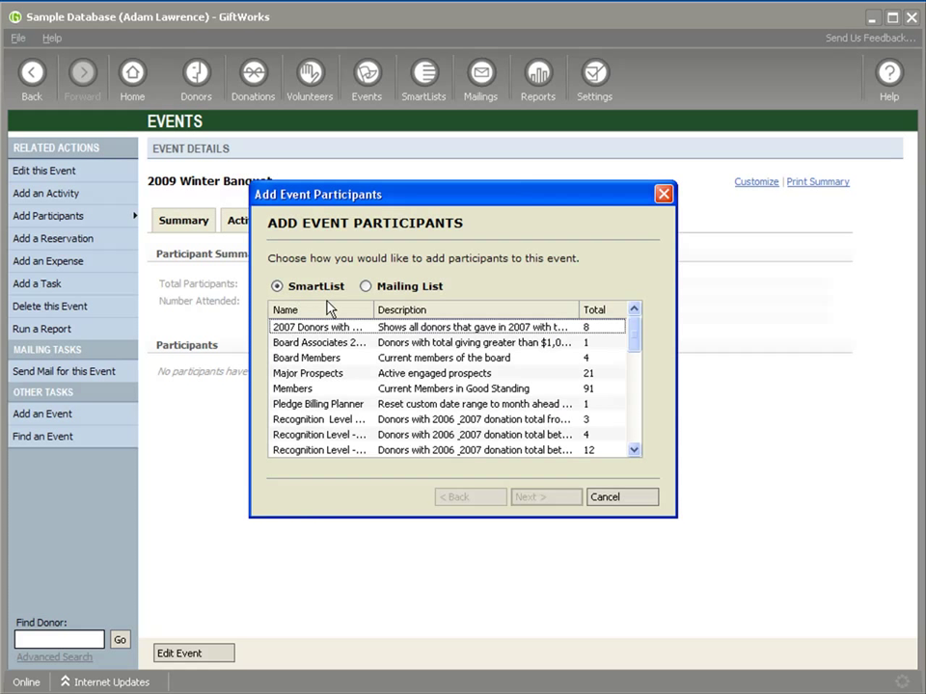
pyautogui.click(365, 288)
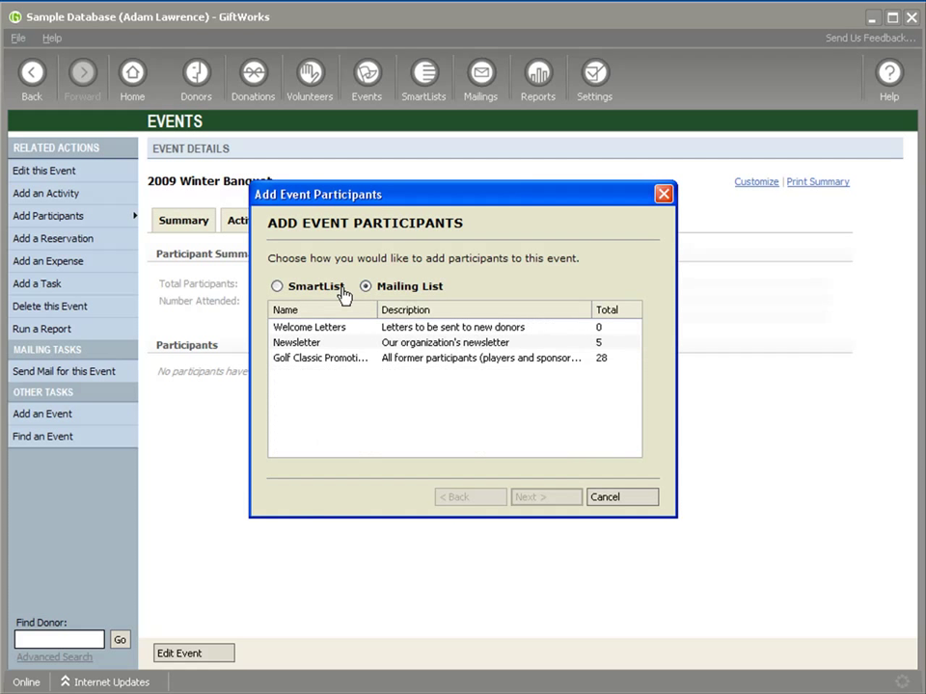
pyautogui.click(279, 287)
pyautogui.click(633, 501)
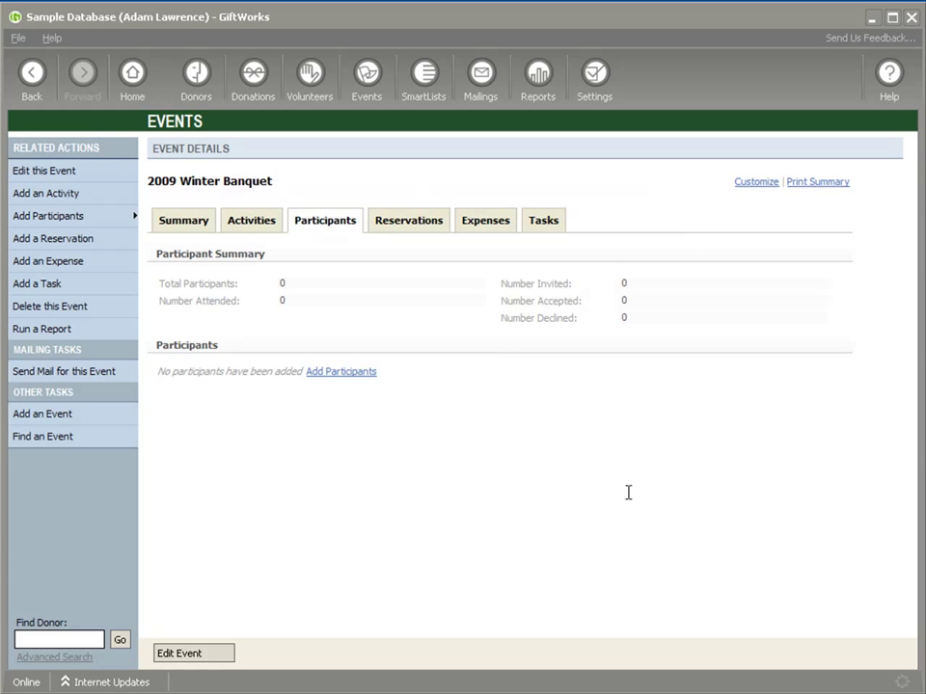
pyautogui.click(422, 94)
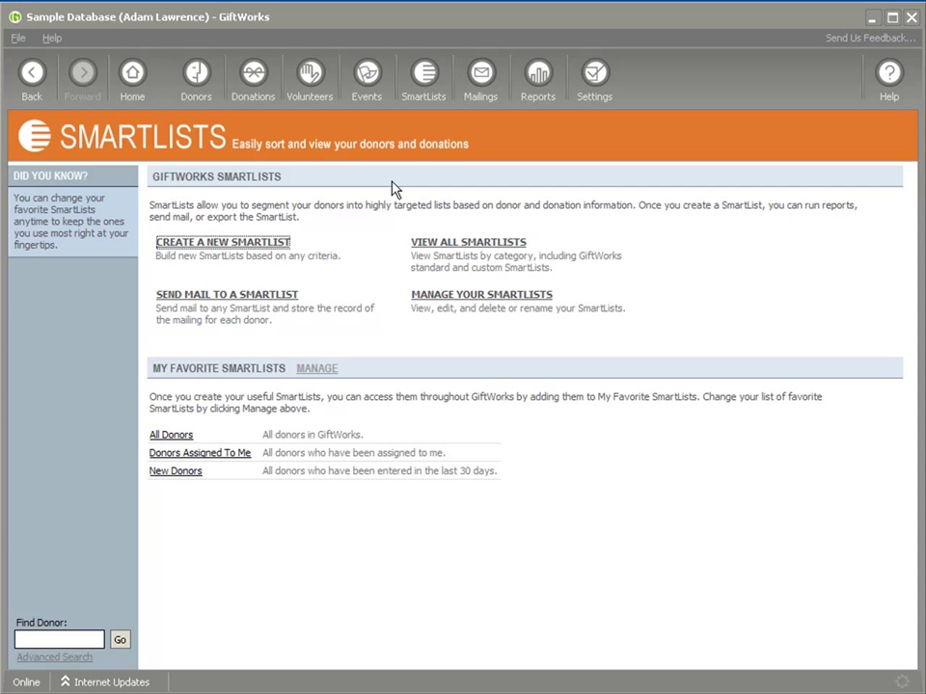
# Start a new Donors SmartList with Total Donations greater than $0 as its first criterion
pyautogui.click(237, 245)
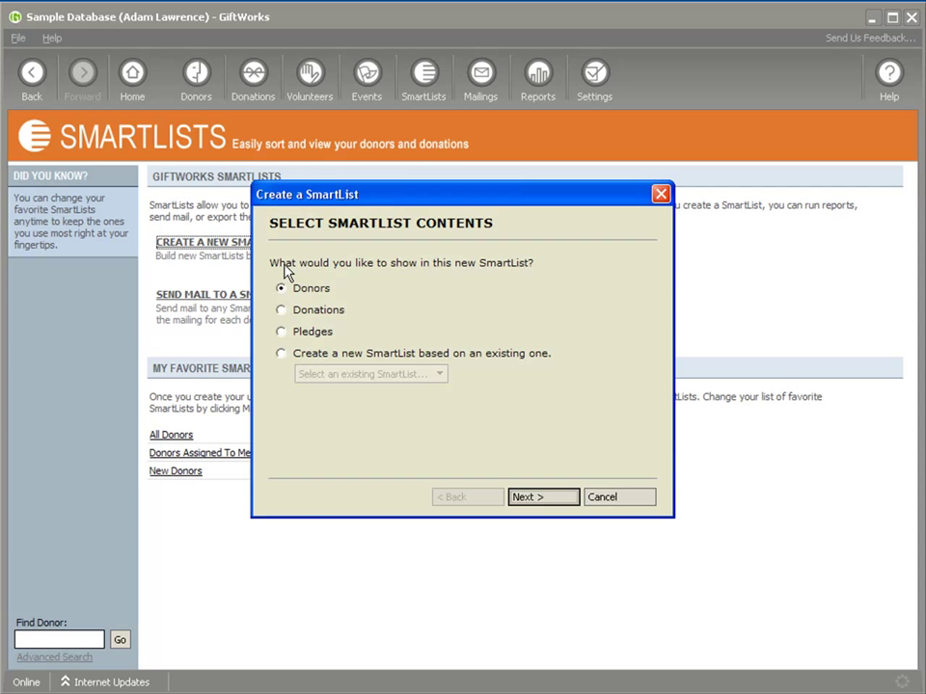
pyautogui.click(539, 498)
pyautogui.click(470, 266)
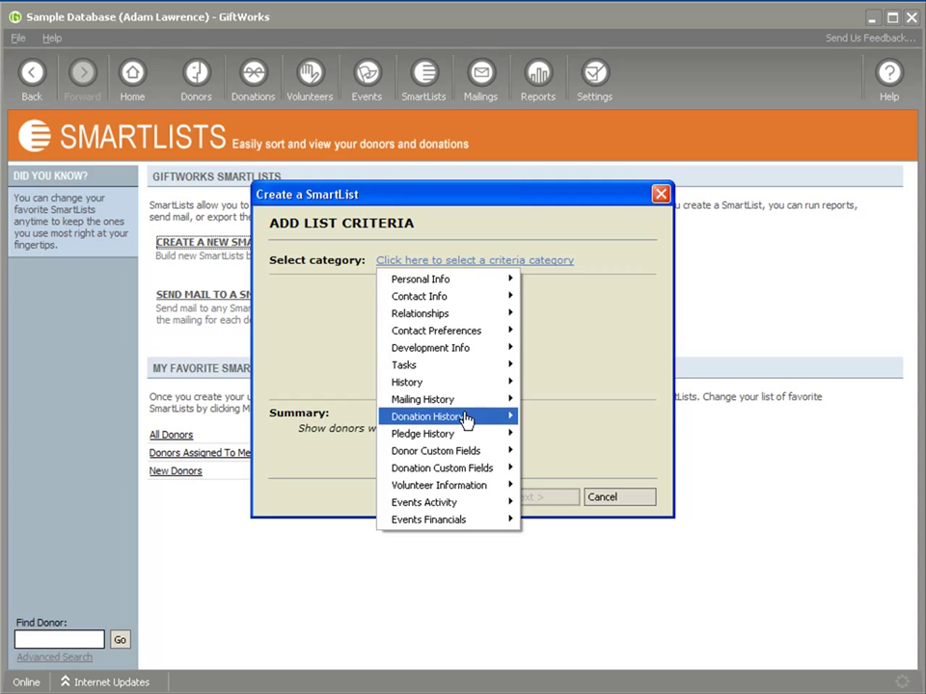
pyautogui.moveTo(464, 420)
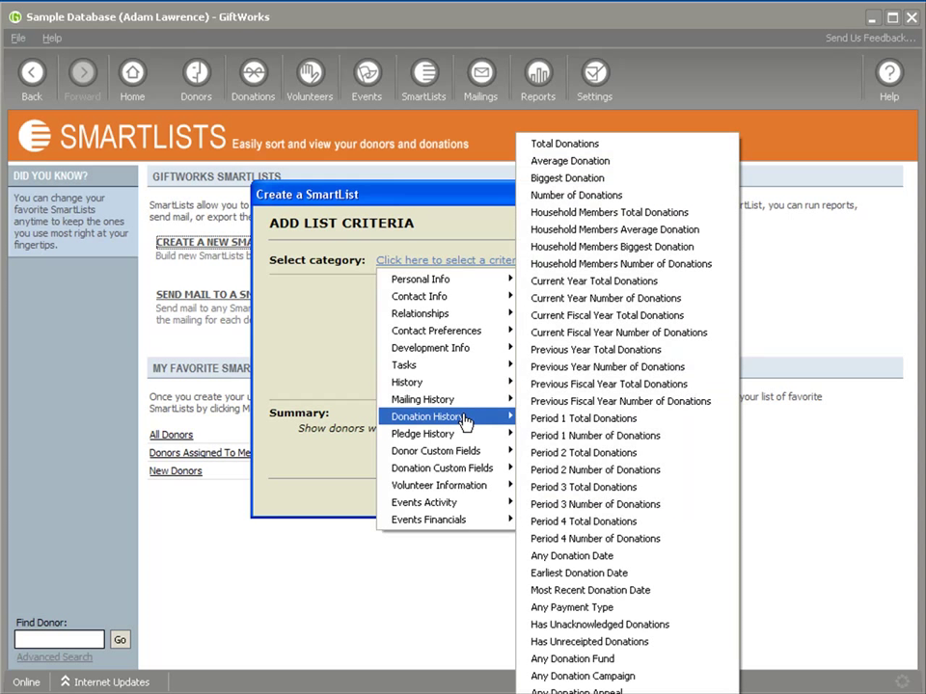
pyautogui.click(579, 146)
pyautogui.click(393, 303)
pyautogui.moveTo(382, 326); pyautogui.dragTo(317, 340)
pyautogui.write('0')
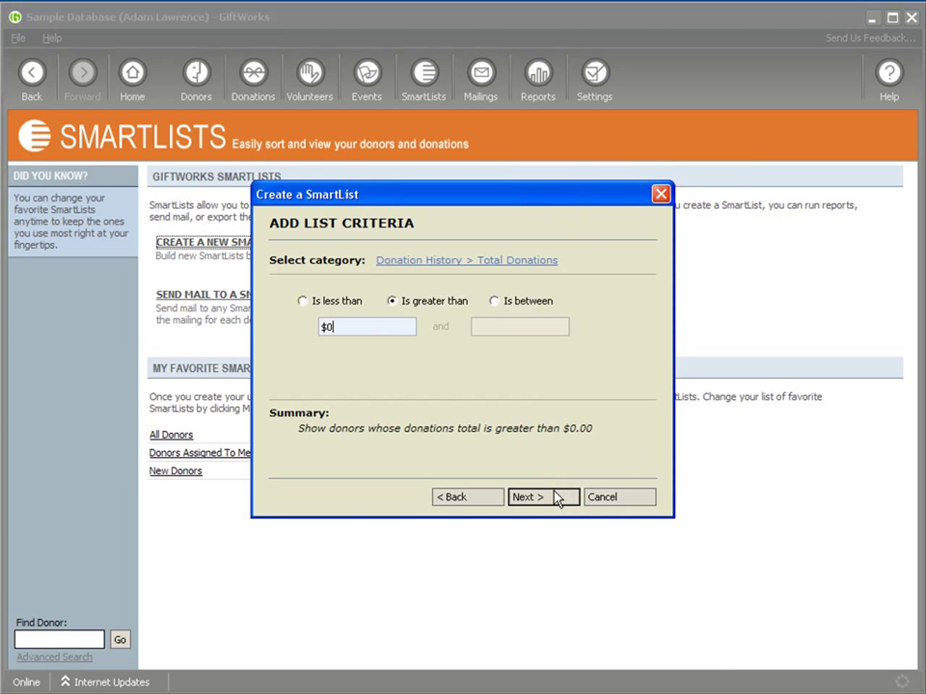
pyautogui.click(547, 499)
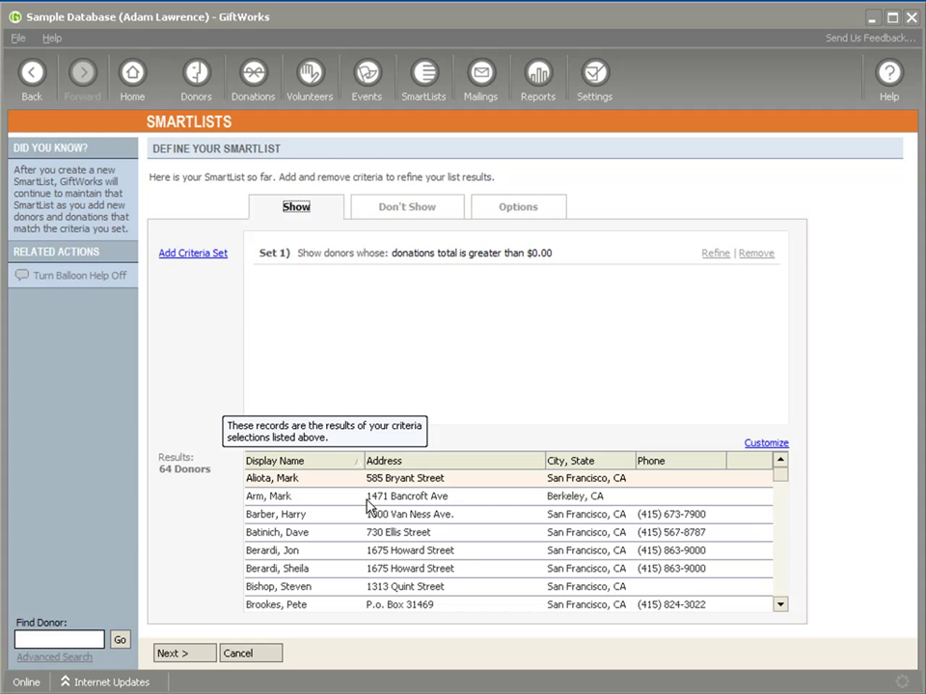
# Add a second criteria set for donors who have attended an event, giving 94 donors
pyautogui.click(179, 254)
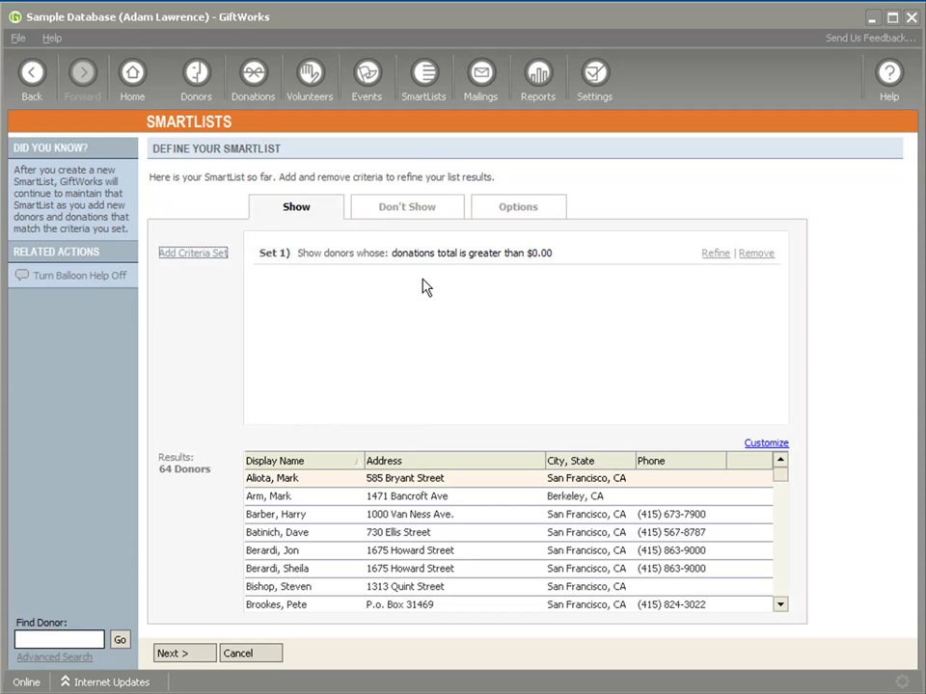
pyautogui.click(493, 262)
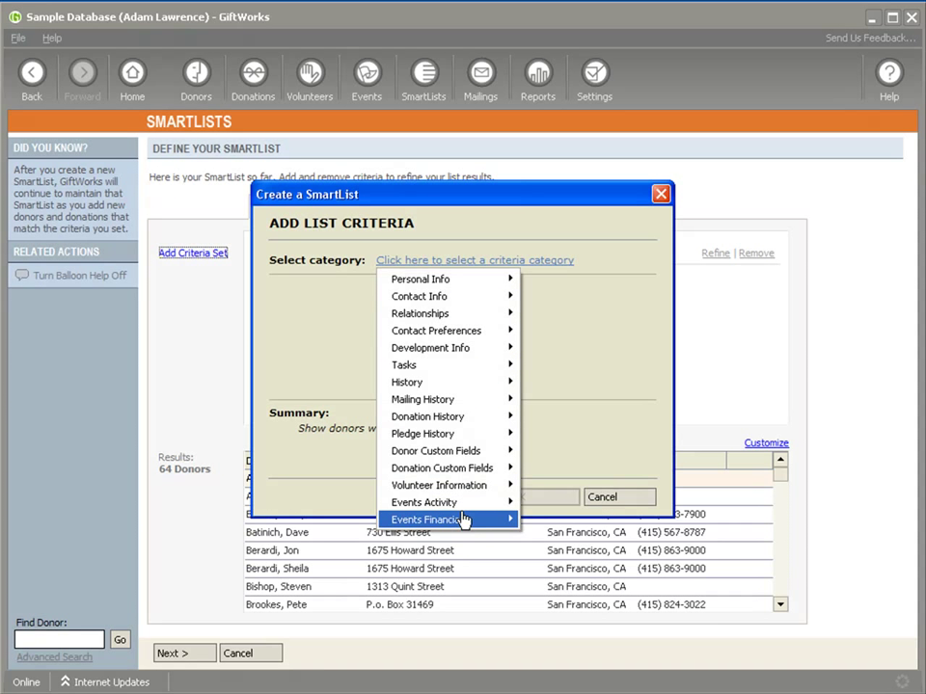
pyautogui.moveTo(469, 507)
pyautogui.click(653, 126)
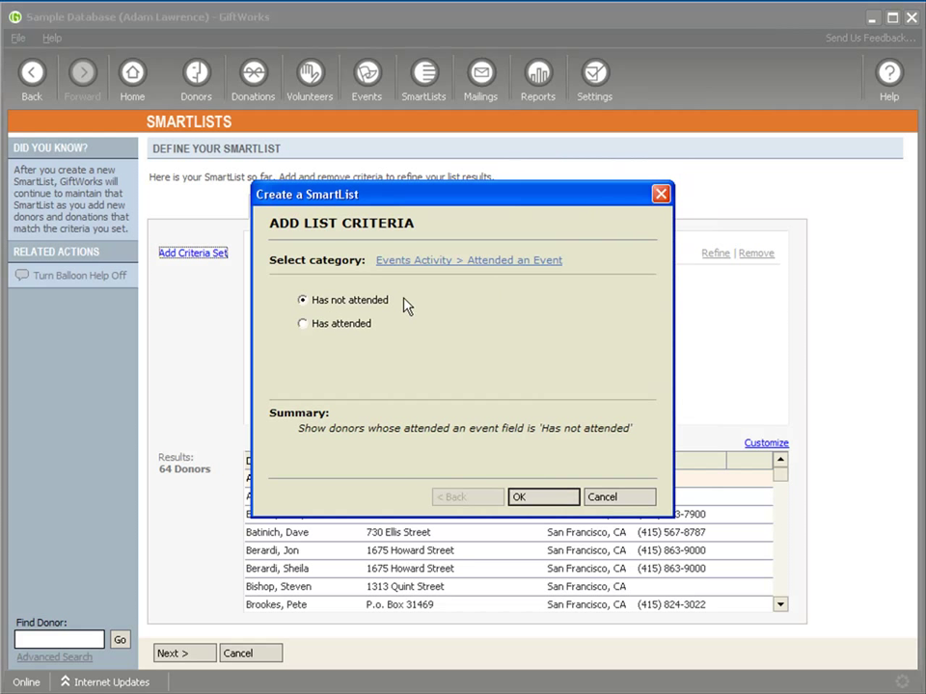
pyautogui.click(304, 324)
pyautogui.click(521, 496)
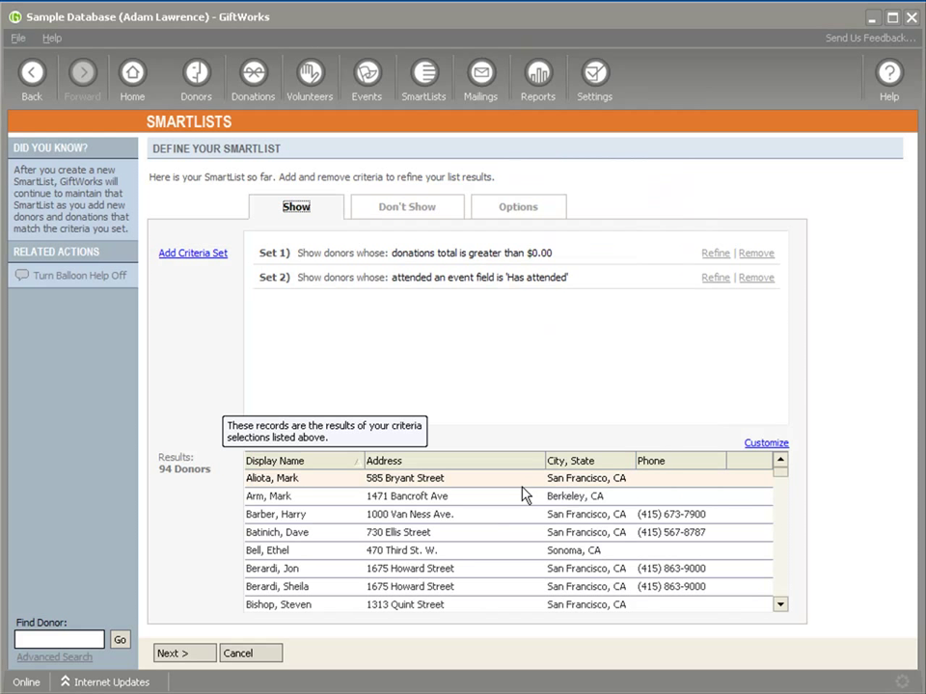
pyautogui.click(185, 656)
# Name the SmartList 'Banquet Invitees 2009' and save it
pyautogui.moveTo(312, 219); pyautogui.dragTo(259, 220)
pyautogui.write('B')
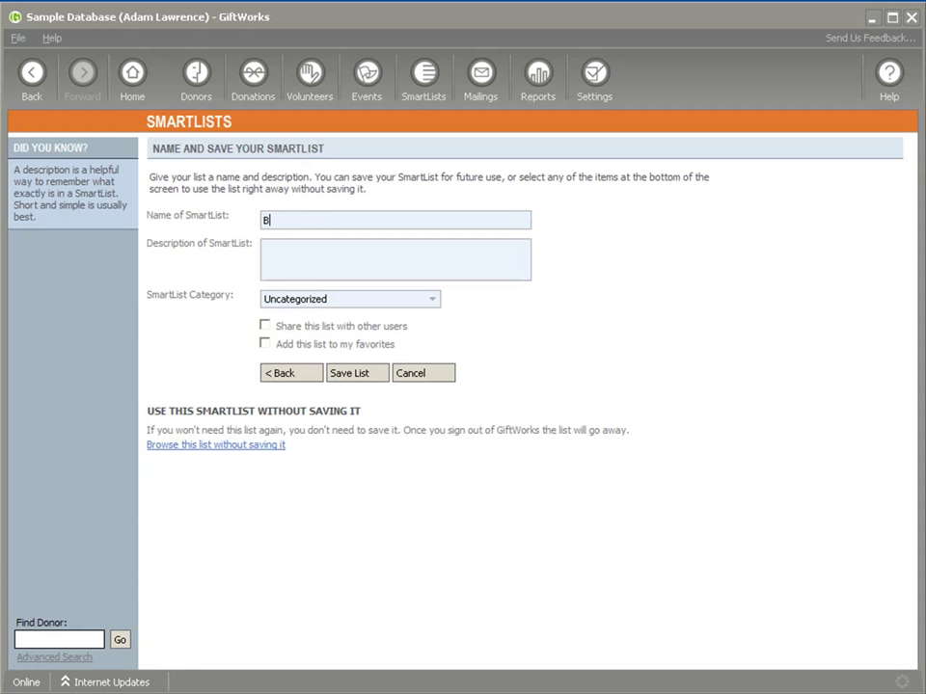
pyautogui.write('anquet Invitees 2009')
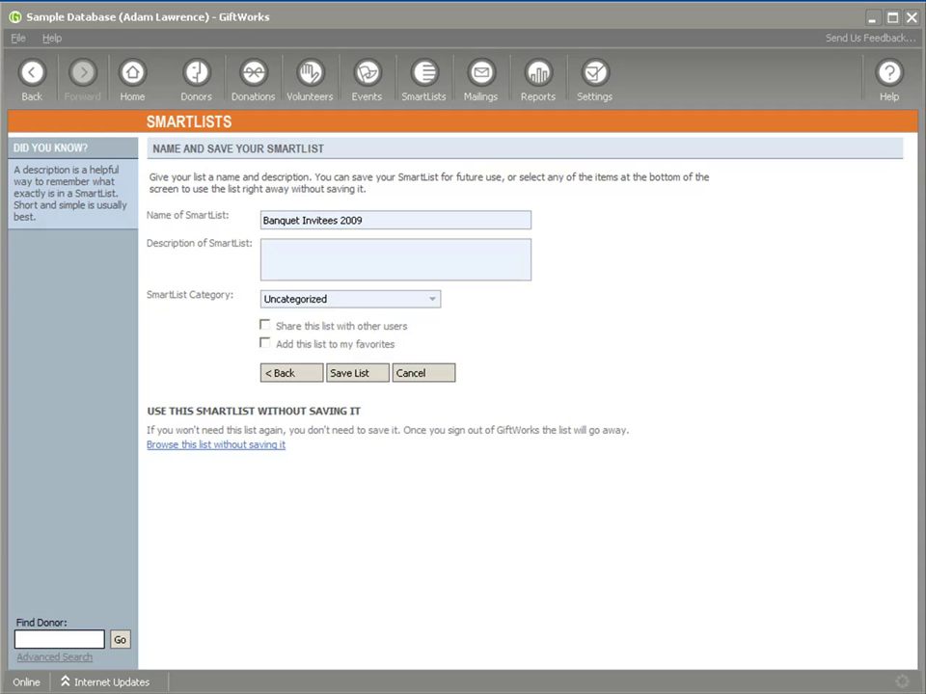
pyautogui.click(375, 378)
# Start a new Donors SmartList with Total Donations greater than $5,000 as its first criterion
pyautogui.click(430, 97)
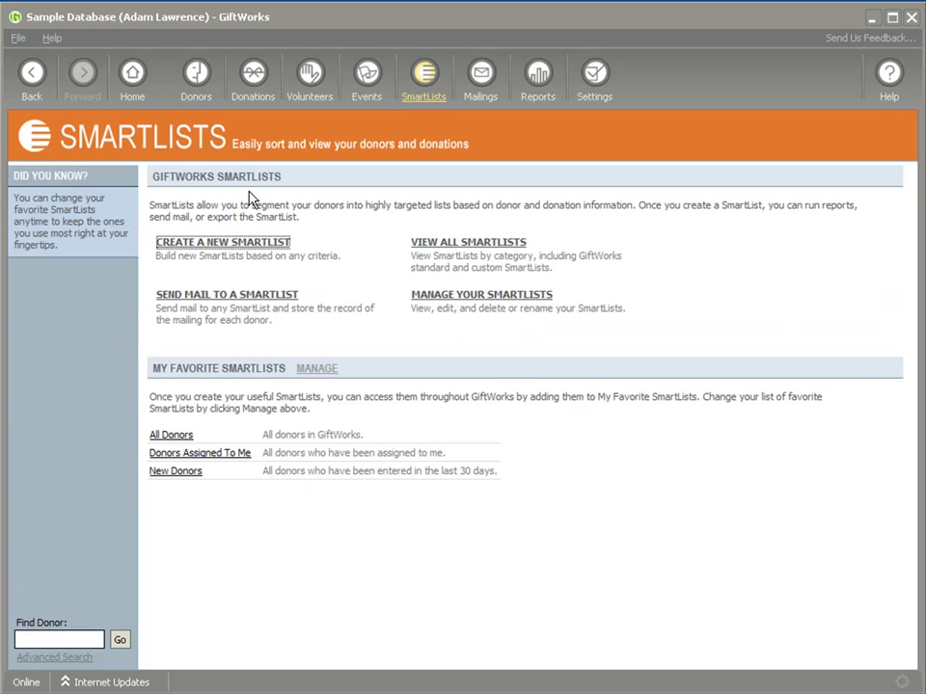
pyautogui.click(198, 250)
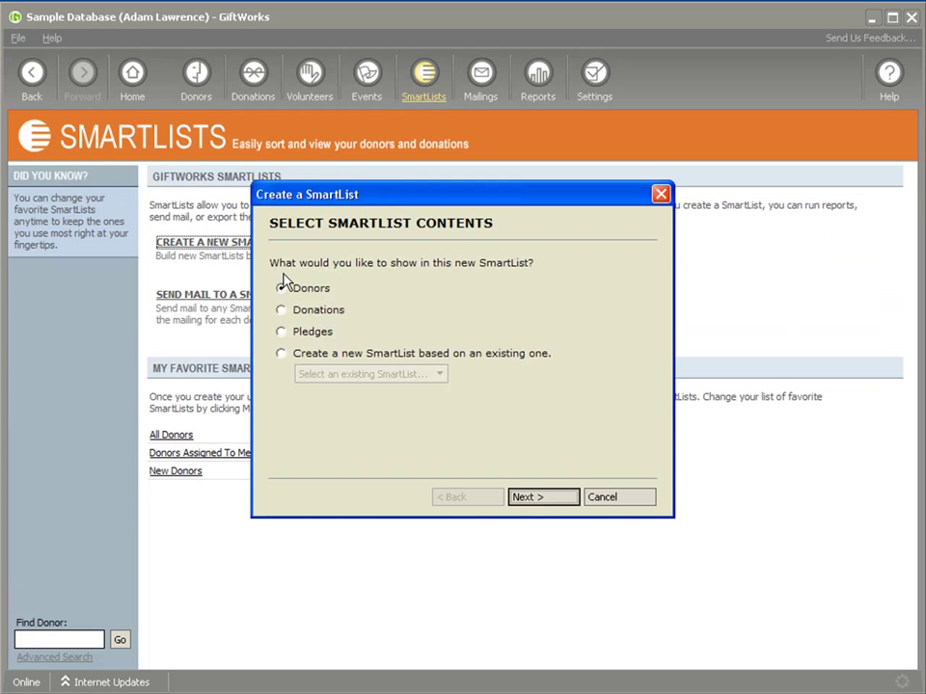
pyautogui.click(534, 500)
pyautogui.click(444, 262)
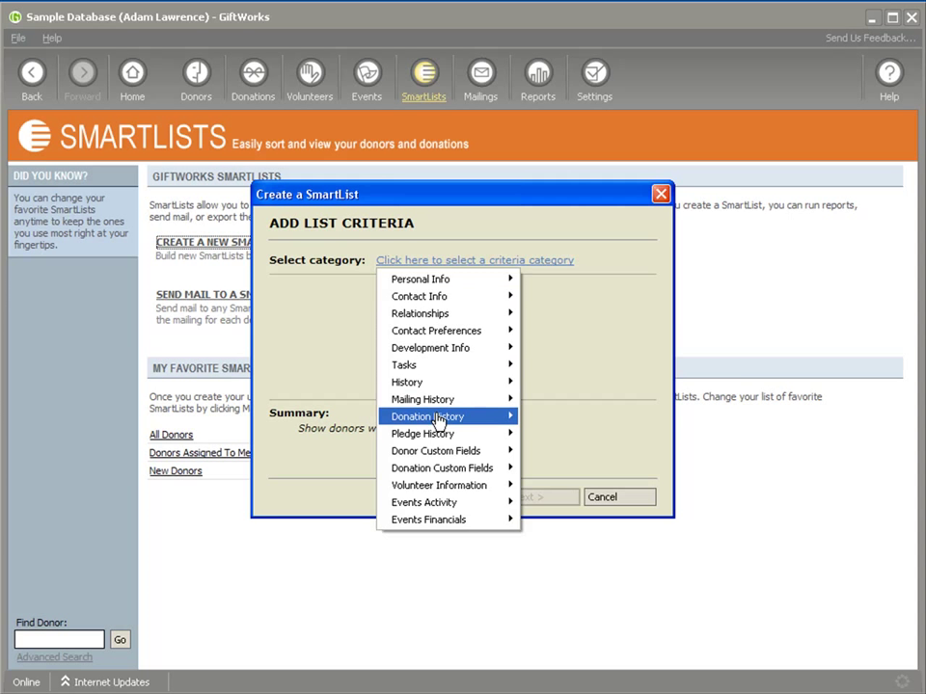
pyautogui.moveTo(459, 419)
pyautogui.click(546, 146)
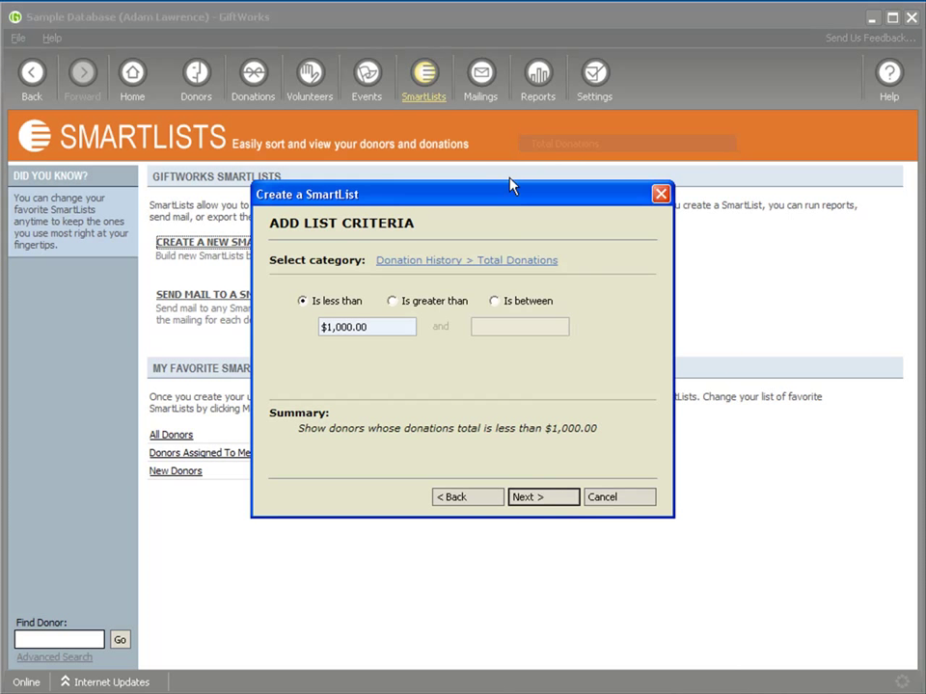
pyautogui.click(401, 305)
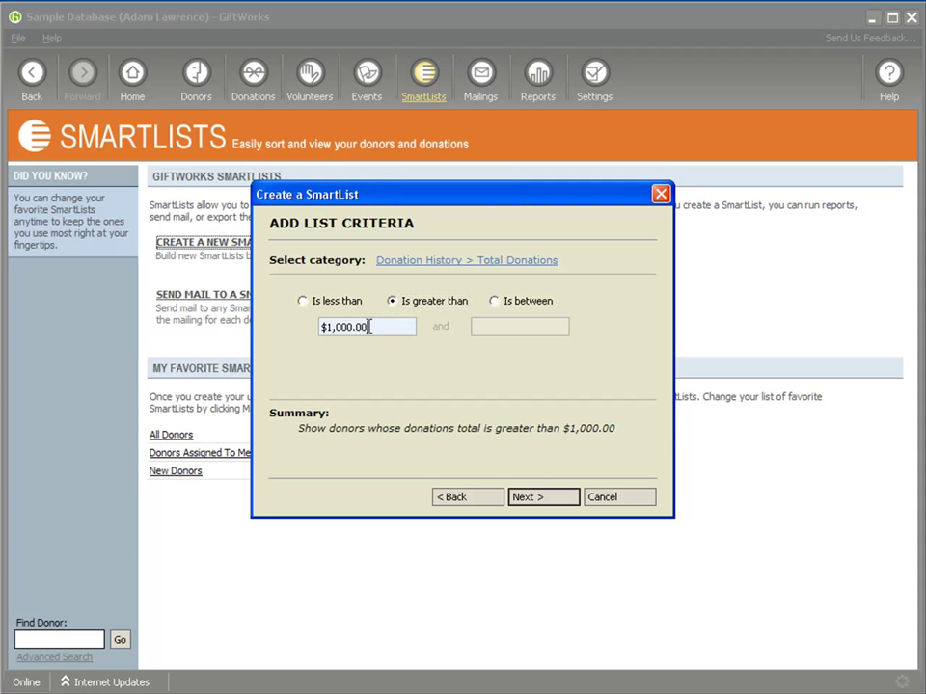
pyautogui.moveTo(382, 326); pyautogui.dragTo(310, 326)
pyautogui.write('$5,000')
pyautogui.click(545, 503)
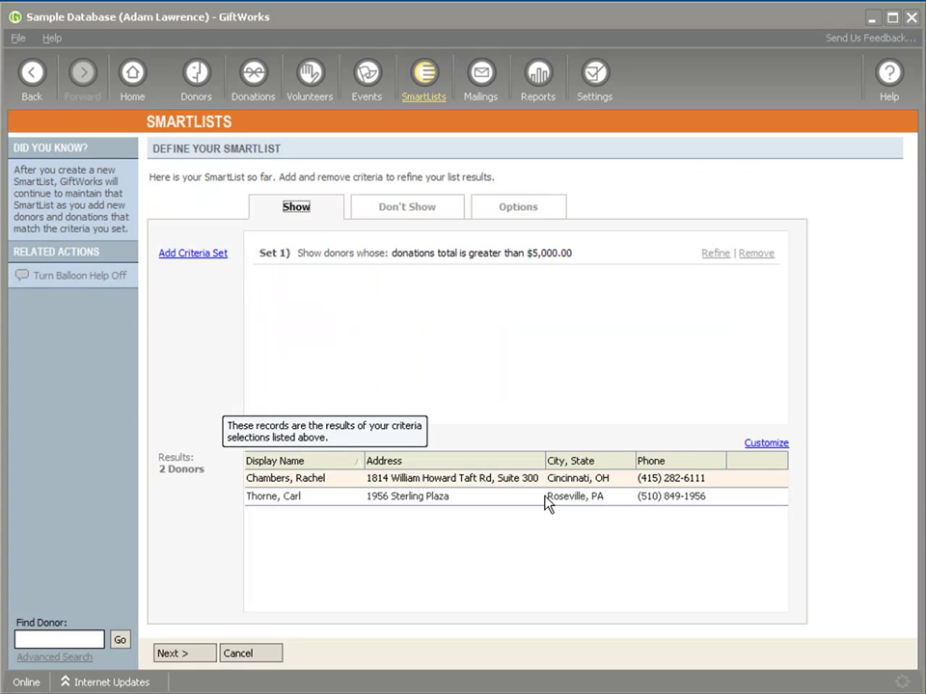
# Add a second criteria set for donors who have sponsored an event, giving 7 donors
pyautogui.click(194, 256)
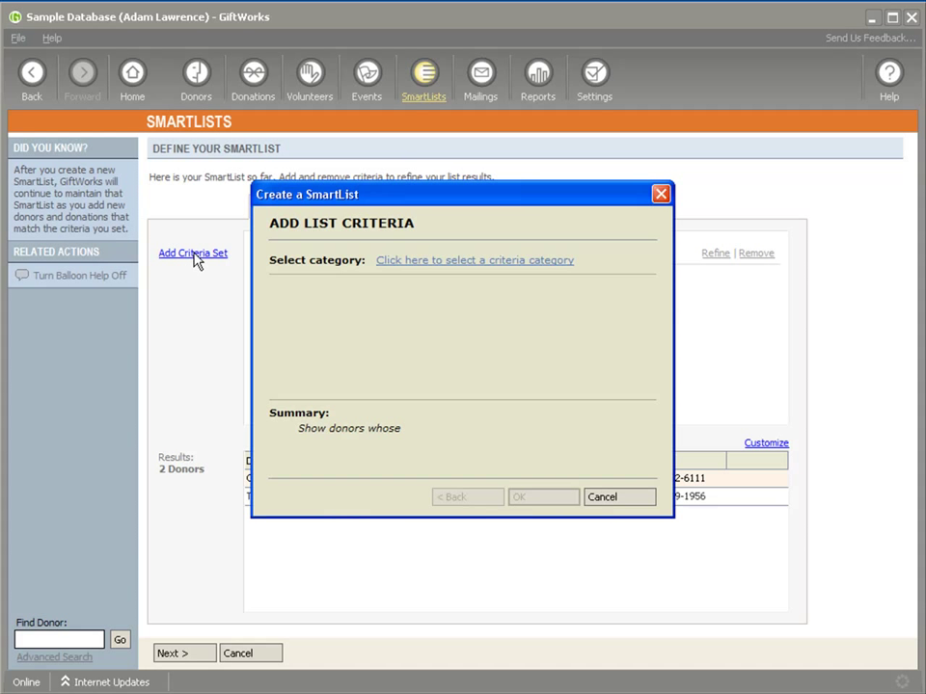
pyautogui.click(479, 262)
pyautogui.moveTo(459, 504)
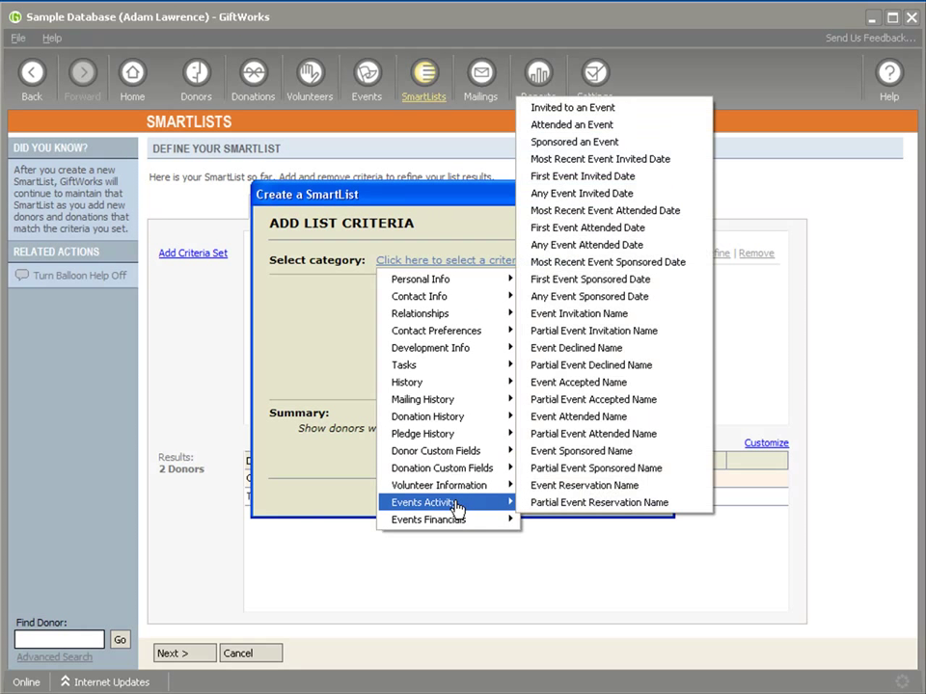
pyautogui.click(555, 142)
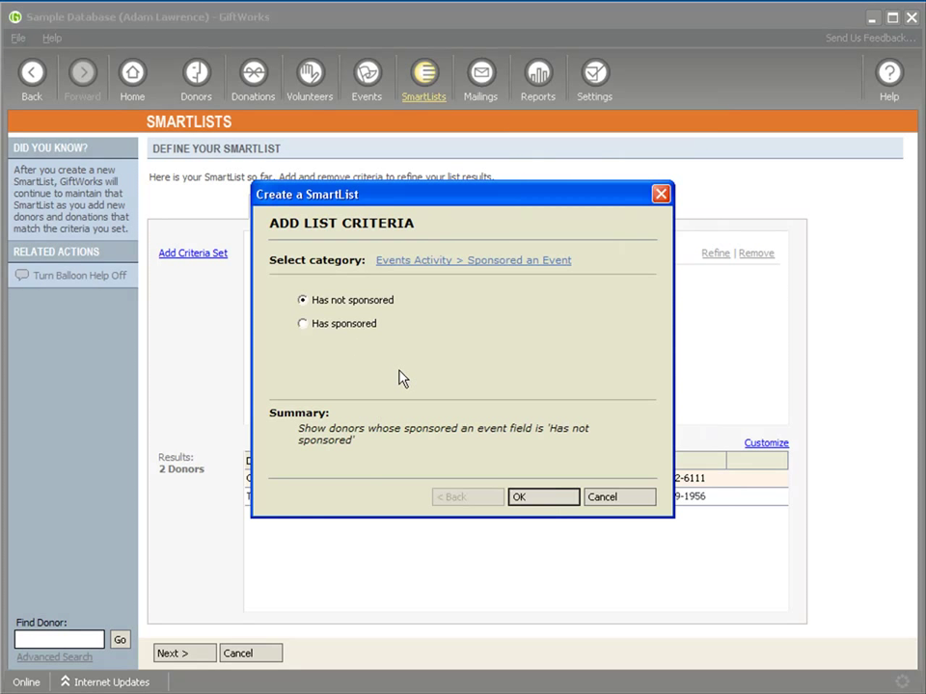
pyautogui.click(303, 325)
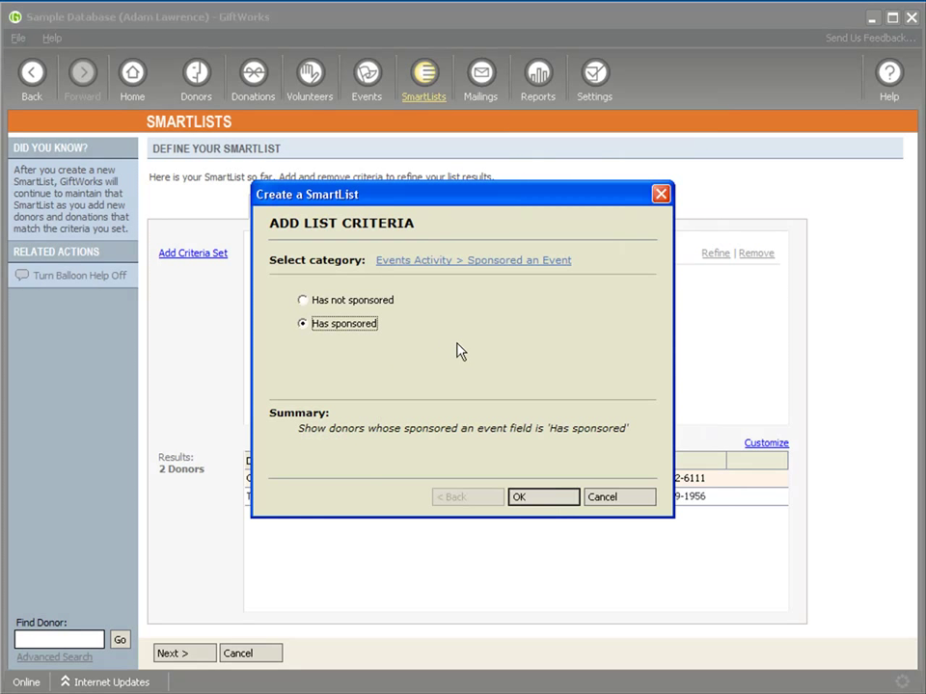
pyautogui.click(527, 500)
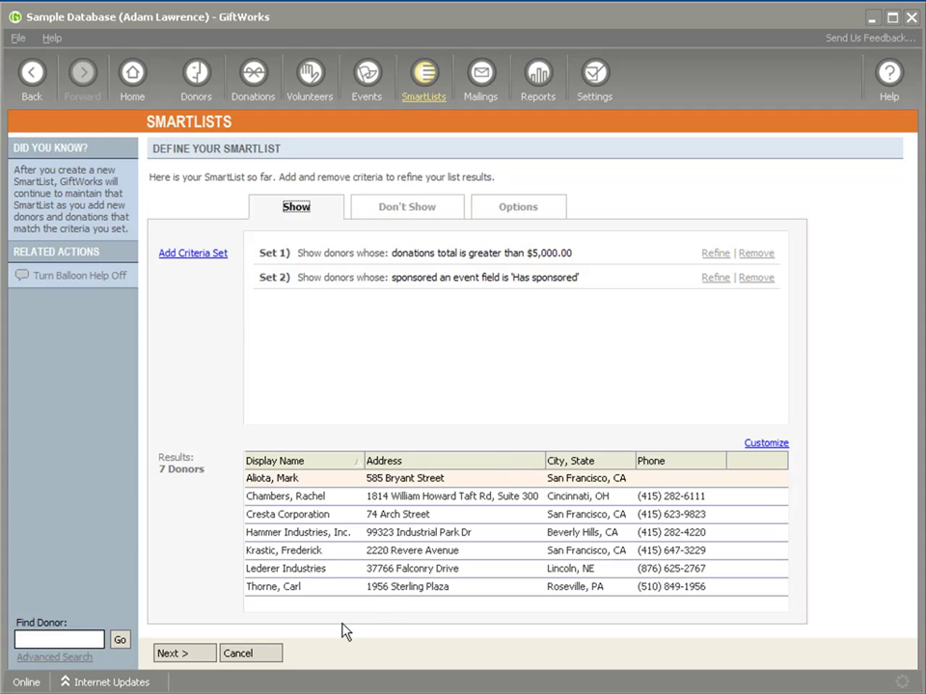
# Name the SmartList 'Banquet Sponsors 2009' and save it
pyautogui.click(175, 659)
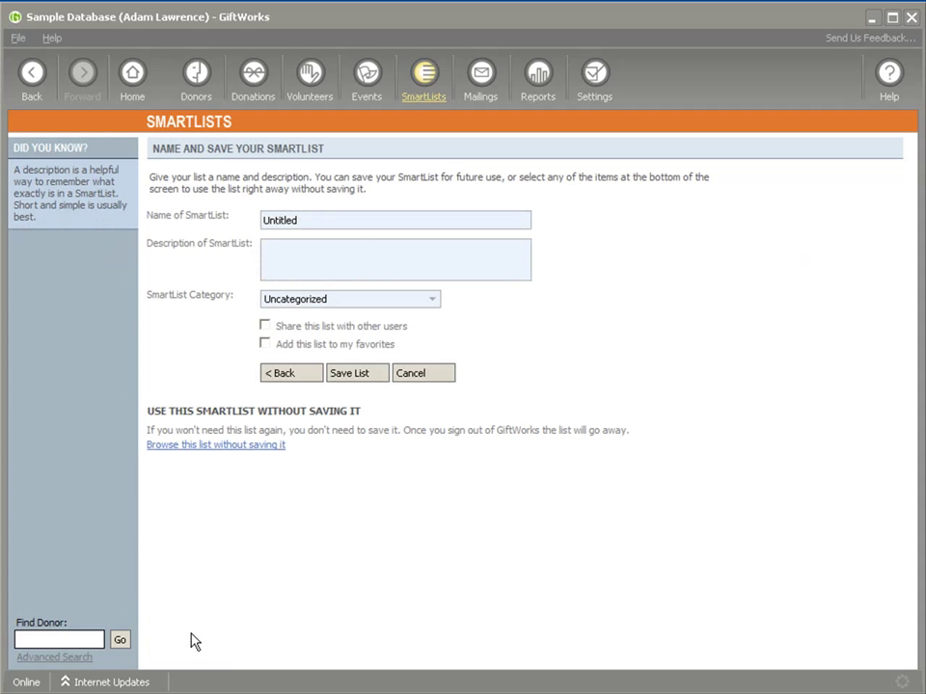
pyautogui.moveTo(311, 219); pyautogui.dragTo(260, 222)
pyautogui.write('Banquet Sponsors 2009')
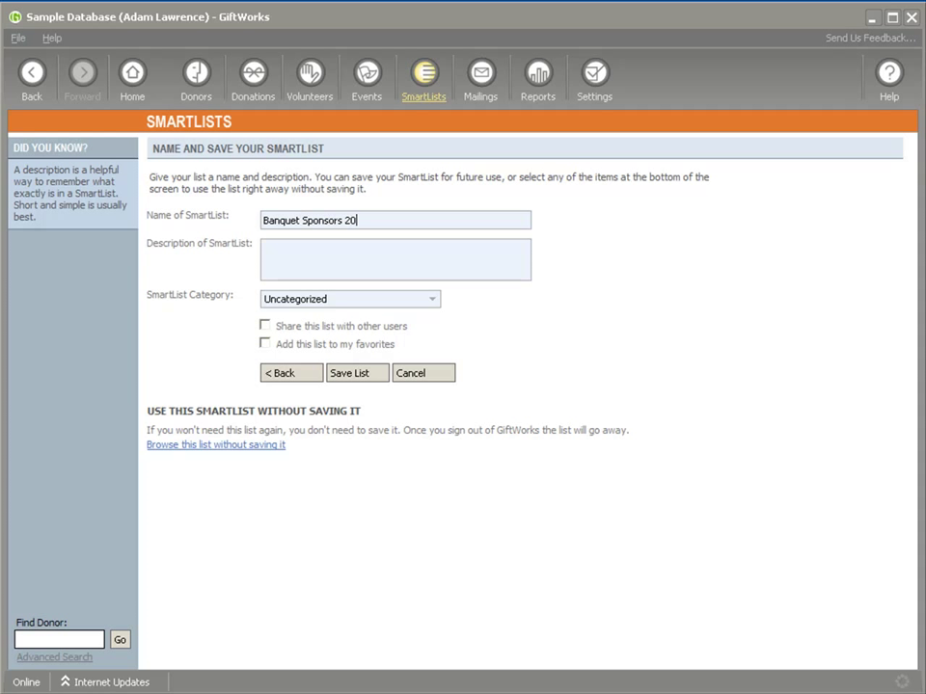
pyautogui.click(361, 370)
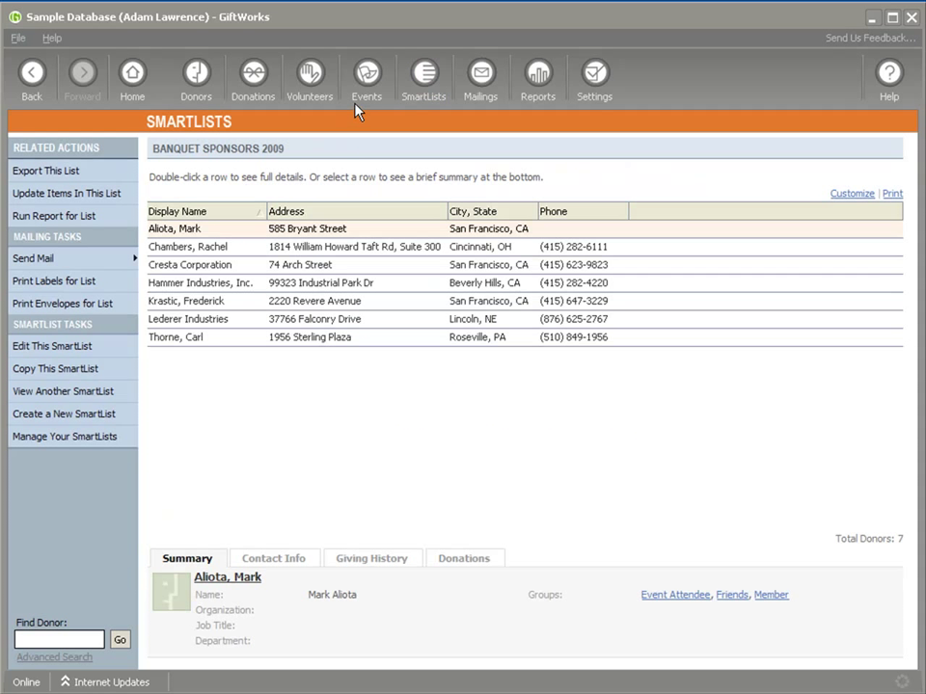
# Add the 94 Banquet Invitees 2009 donors to the 2009 Winter Banquet in the Attendees group
pyautogui.click(365, 89)
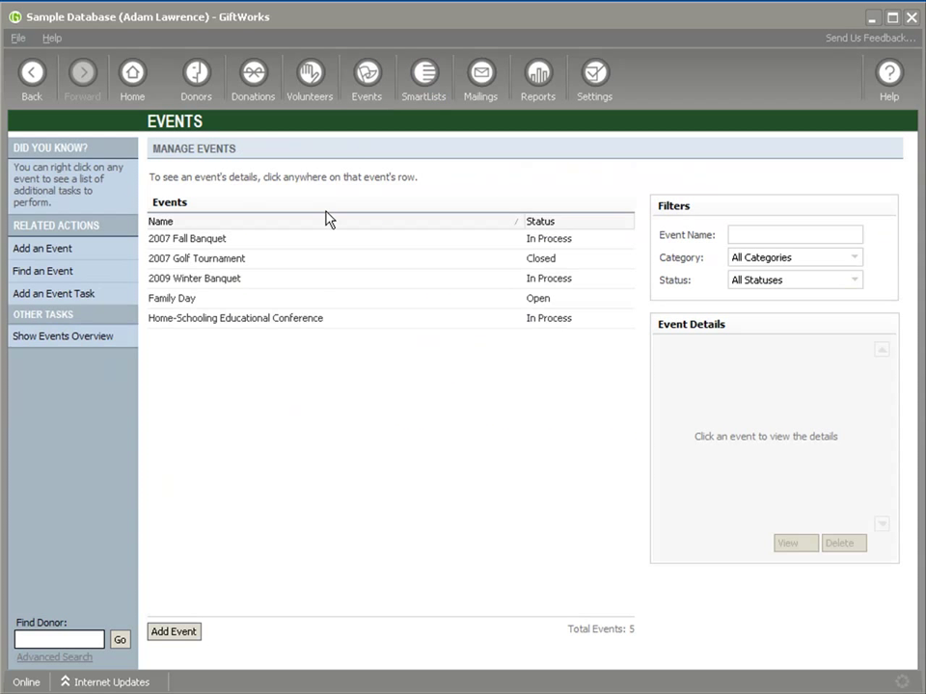
pyautogui.doubleClick(171, 279)
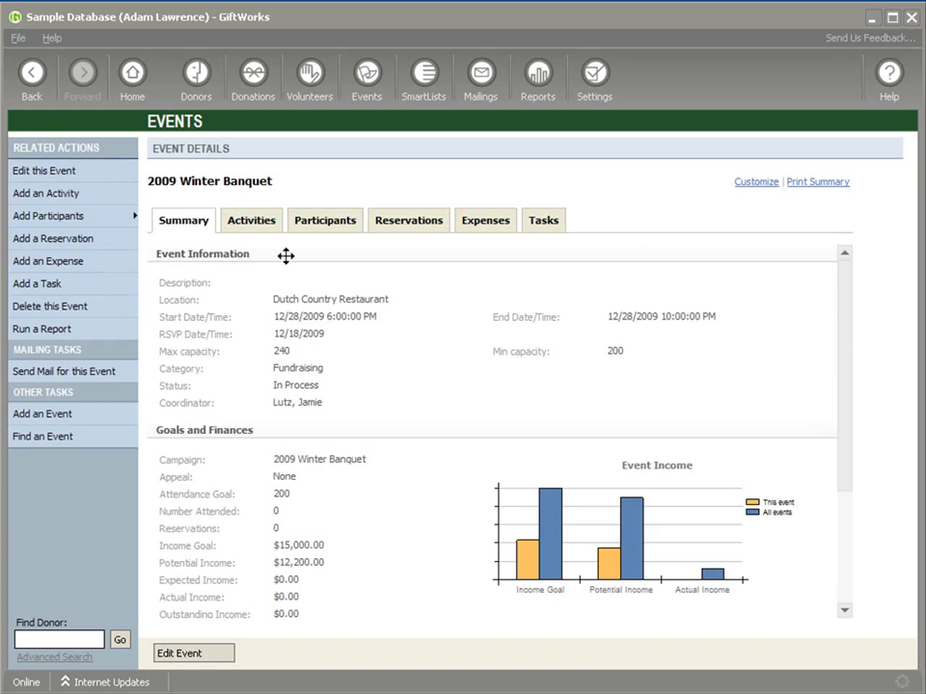
pyautogui.click(321, 228)
pyautogui.click(316, 375)
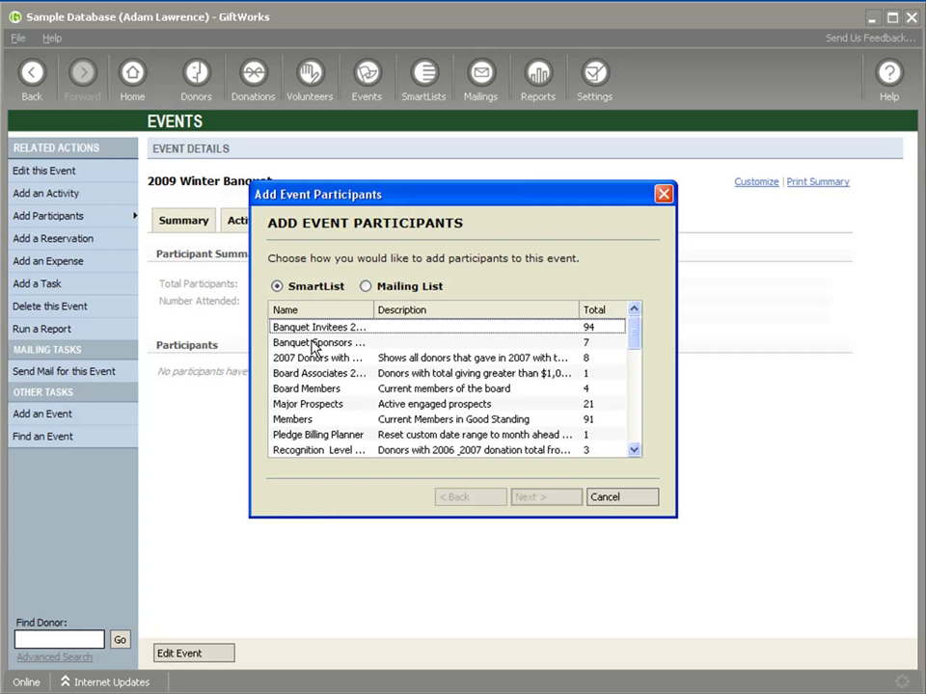
pyautogui.moveTo(373, 310); pyautogui.dragTo(393, 308)
pyautogui.click(337, 331)
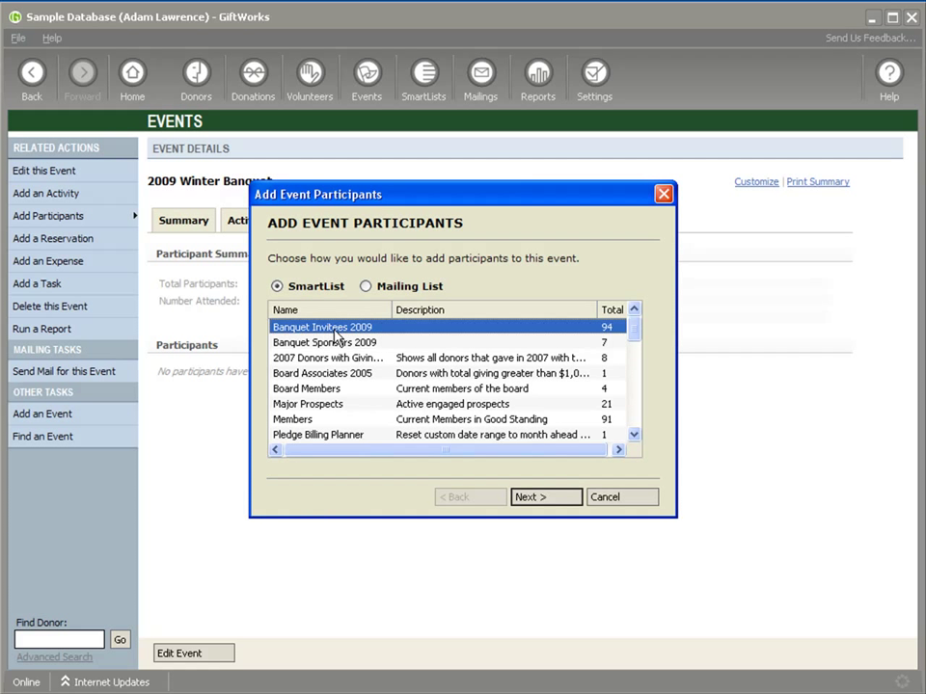
pyautogui.click(559, 501)
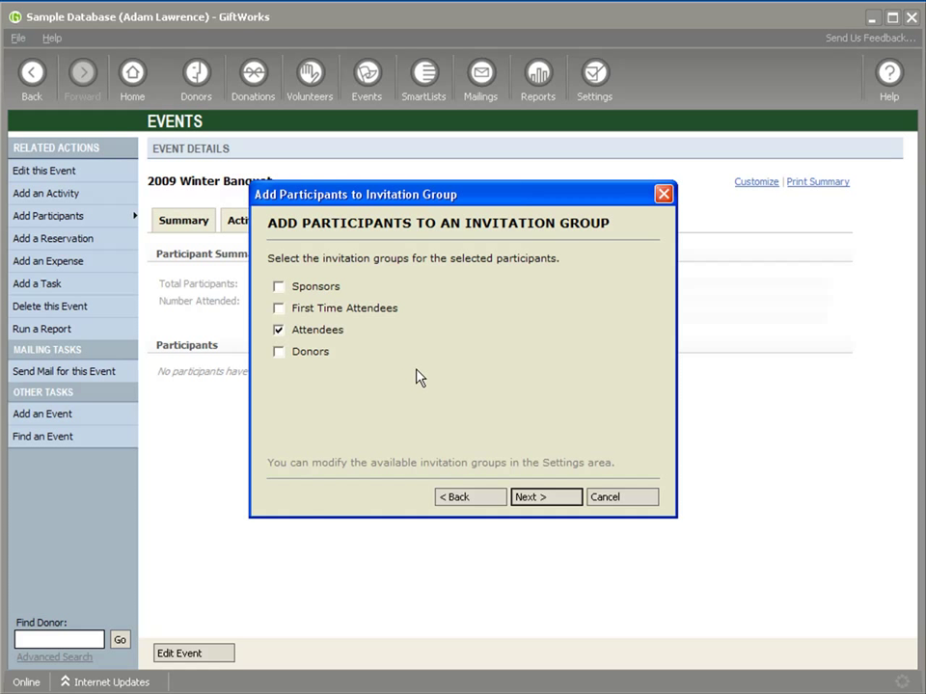
pyautogui.click(545, 501)
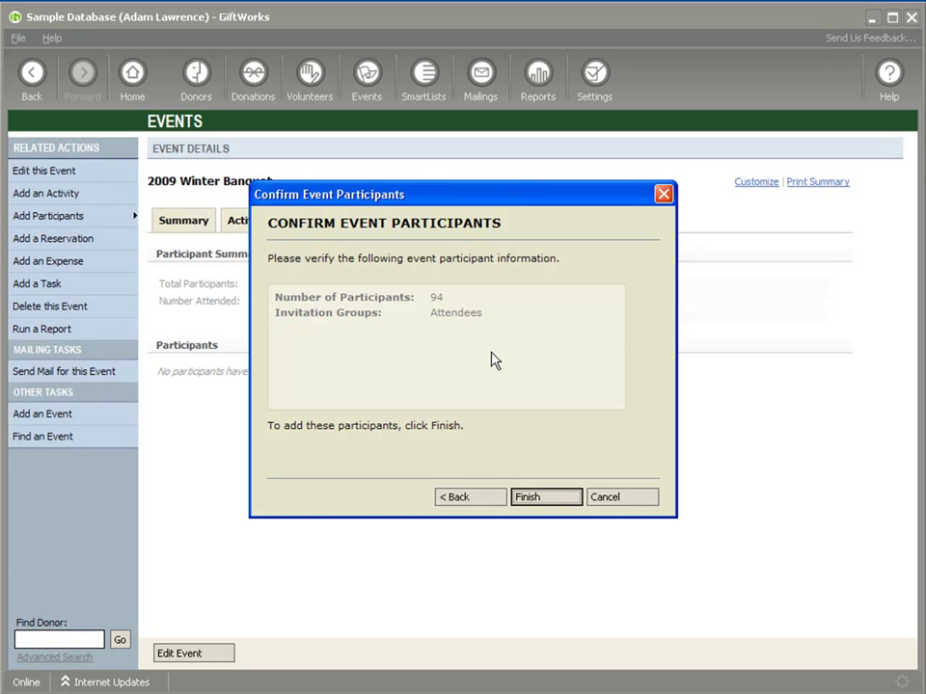
pyautogui.click(532, 502)
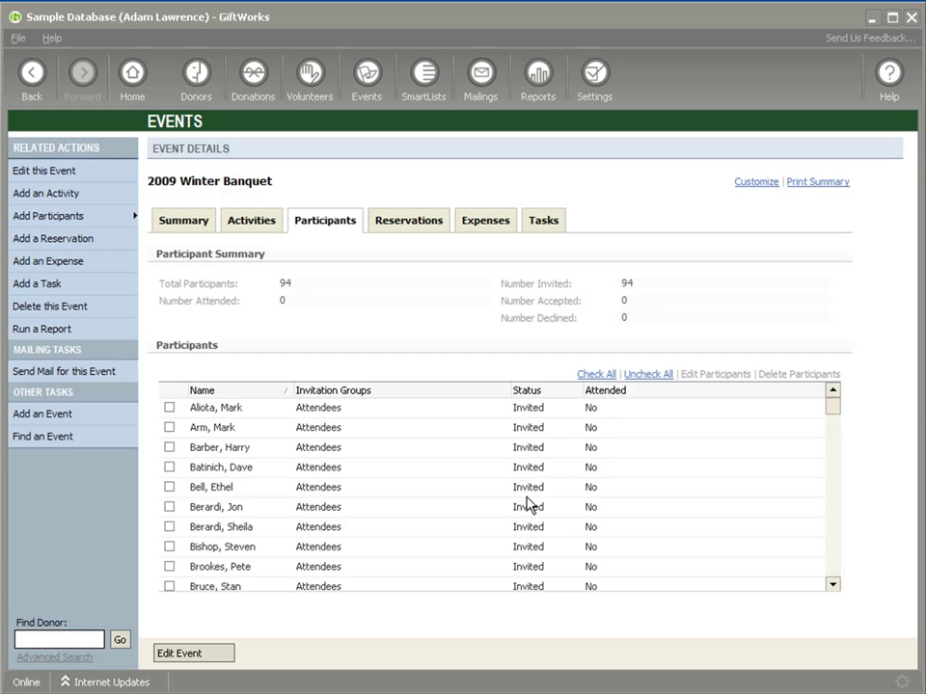
# Review the first participant's details, keep status Invited and attended No, and cancel
pyautogui.rightClick(231, 412)
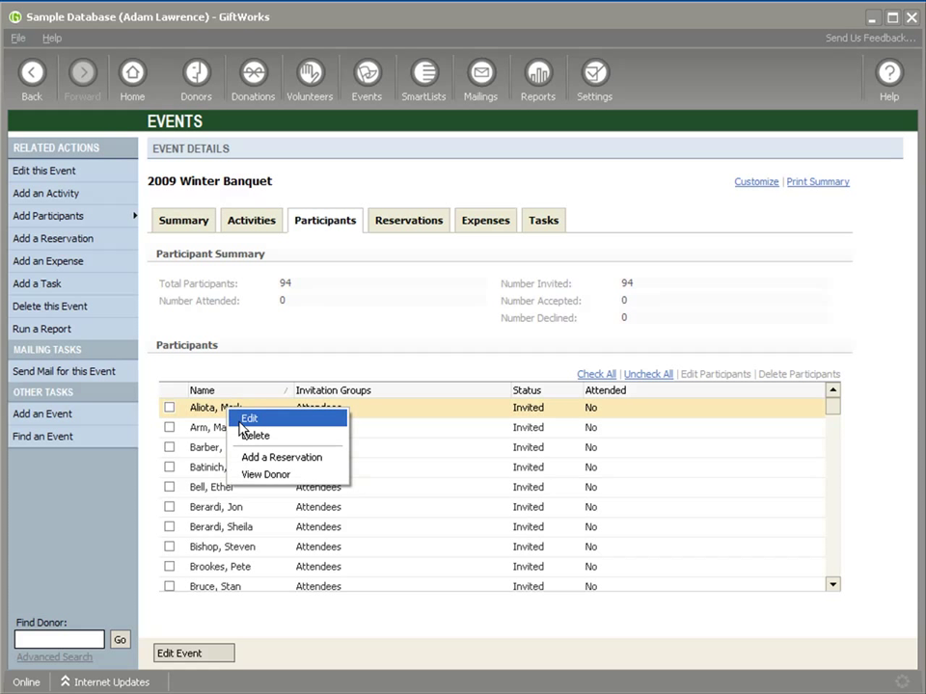
pyautogui.click(249, 417)
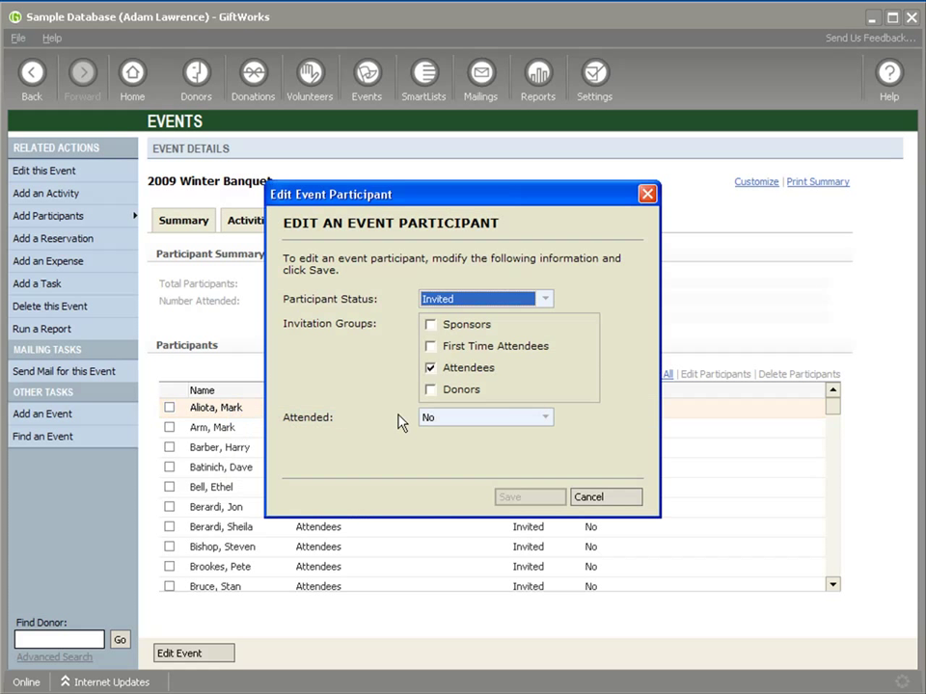
pyautogui.click(544, 303)
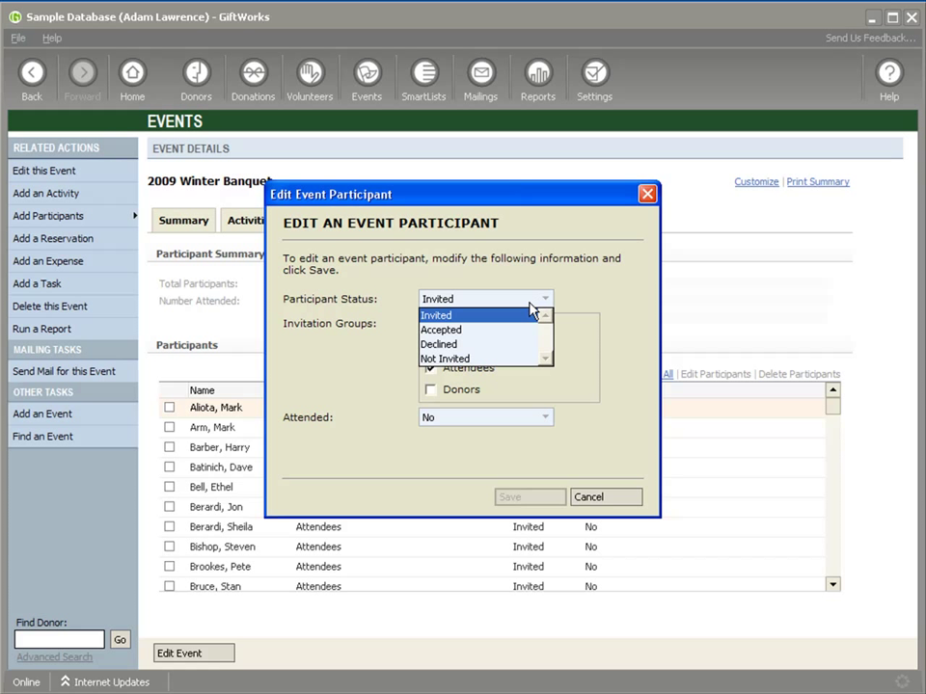
pyautogui.click(467, 310)
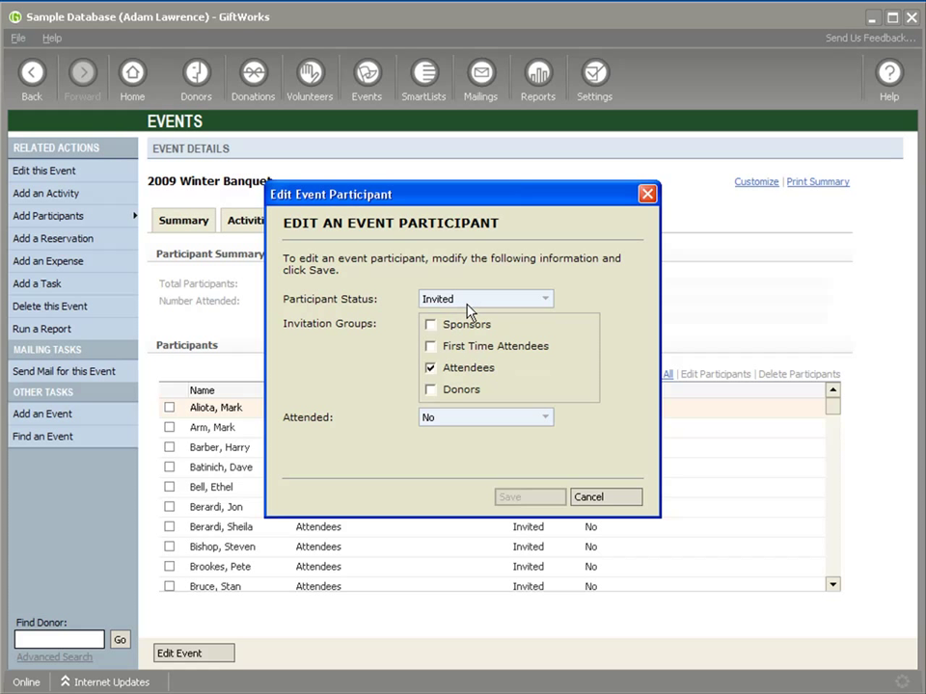
pyautogui.click(535, 425)
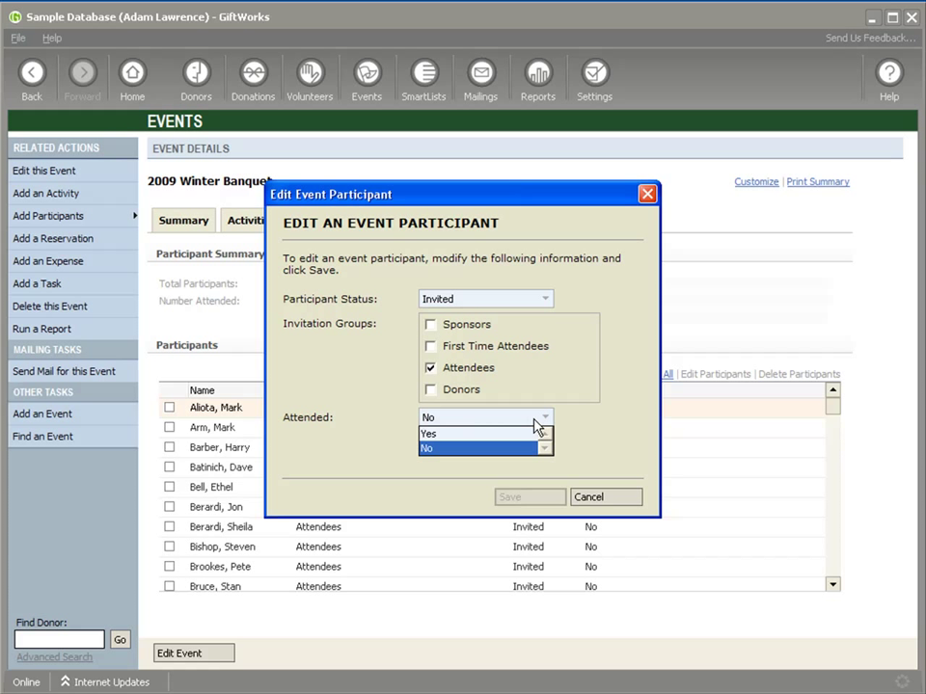
pyautogui.click(537, 426)
pyautogui.click(597, 498)
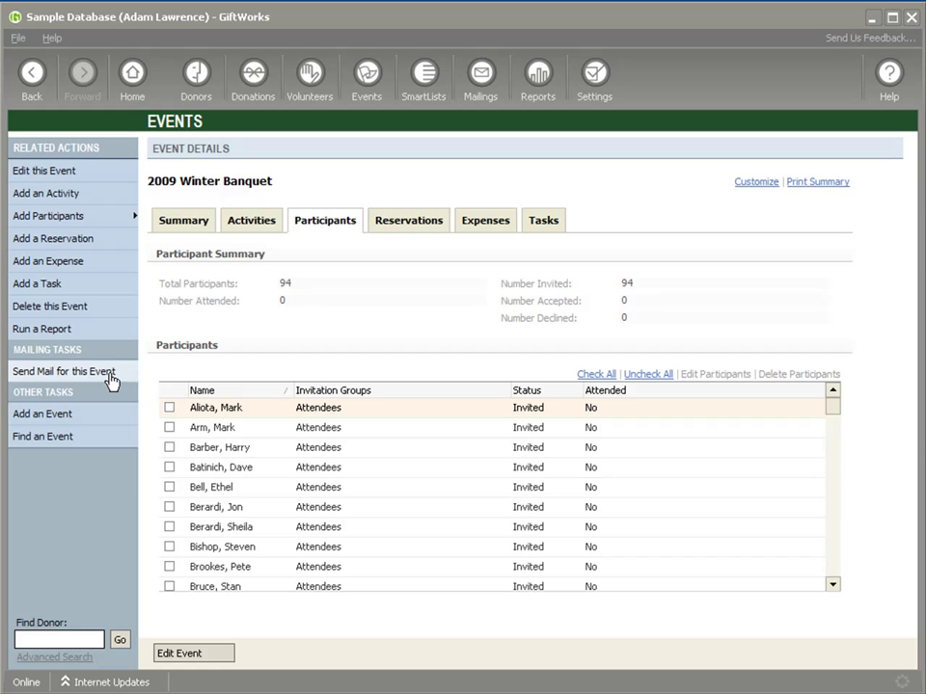
# Add the seven Banquet Sponsors 2009 donors to the banquet in the Sponsors invitation group
pyautogui.click(80, 218)
pyautogui.click(152, 238)
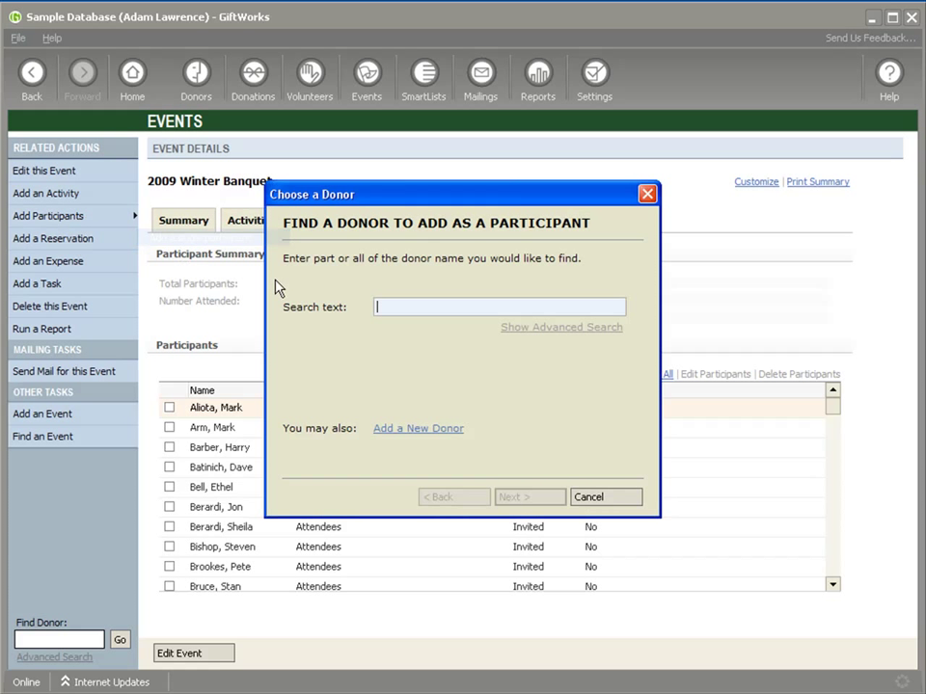
pyautogui.click(595, 496)
pyautogui.click(36, 220)
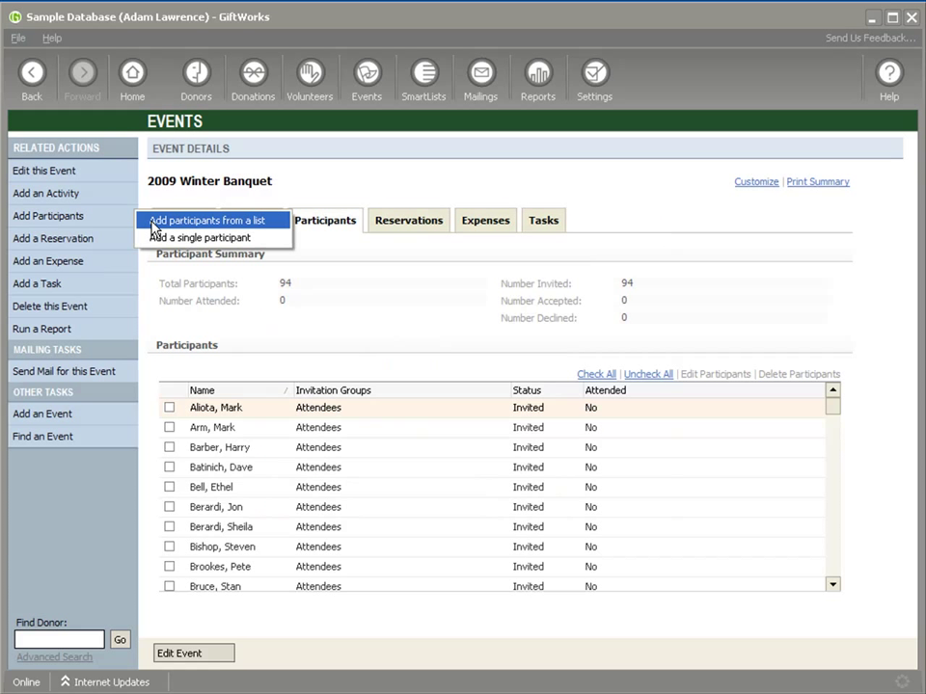
pyautogui.click(182, 222)
pyautogui.click(328, 343)
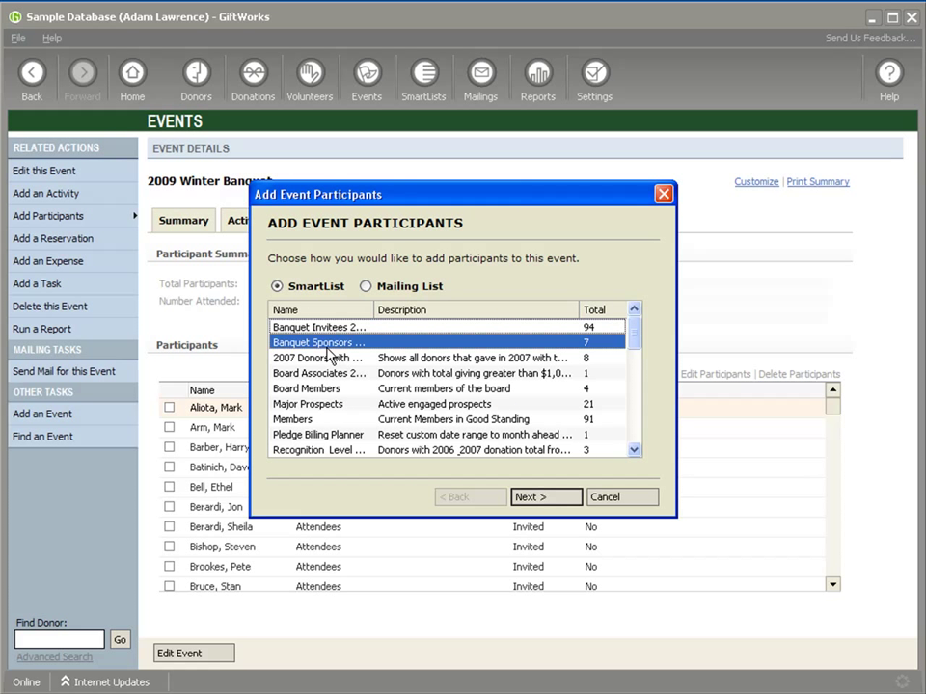
pyautogui.click(531, 497)
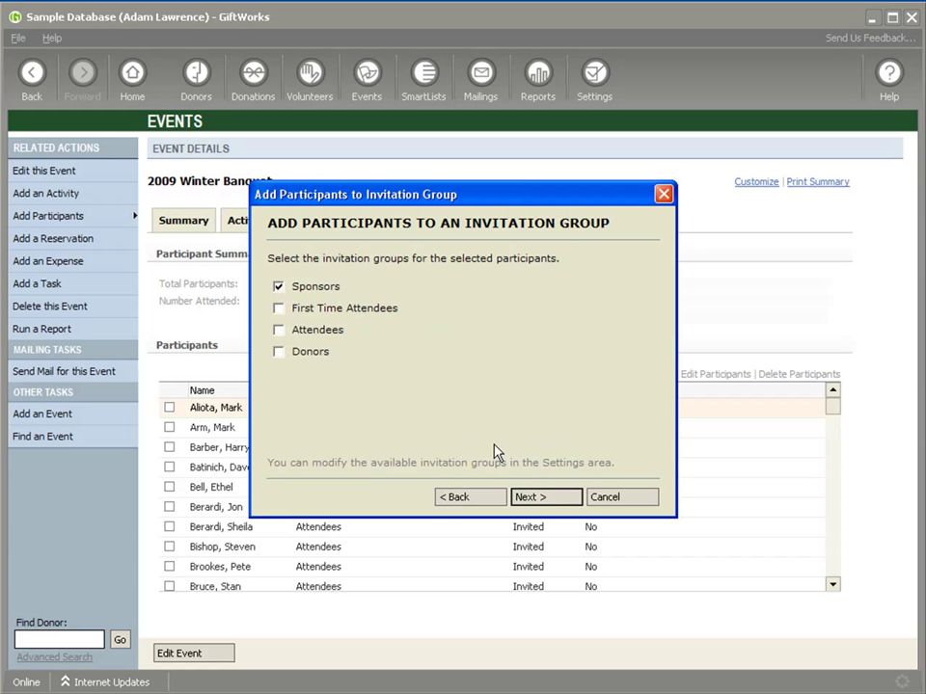
pyautogui.click(542, 497)
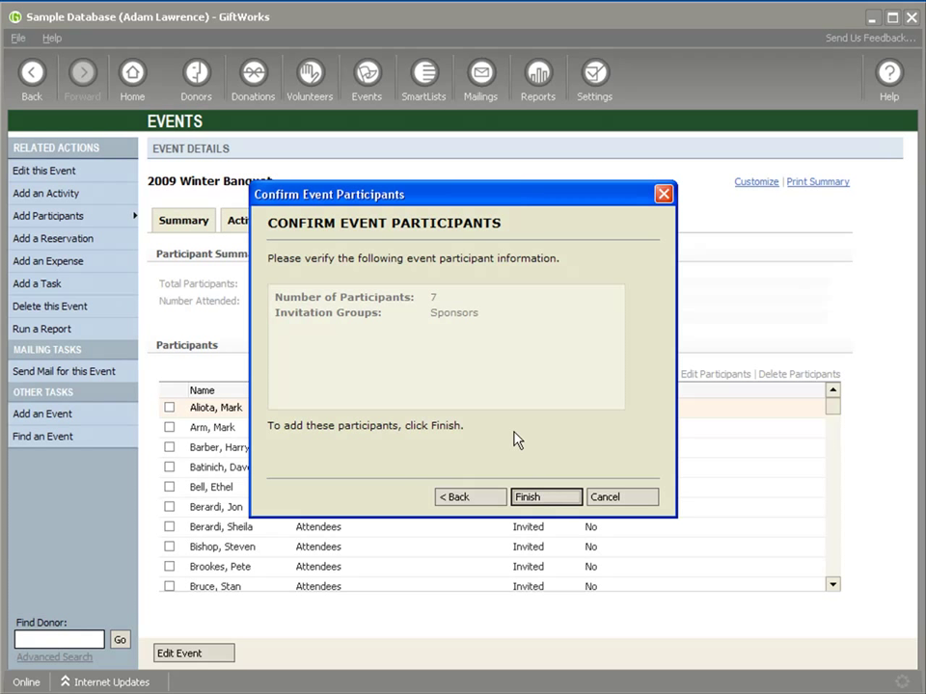
pyautogui.click(546, 497)
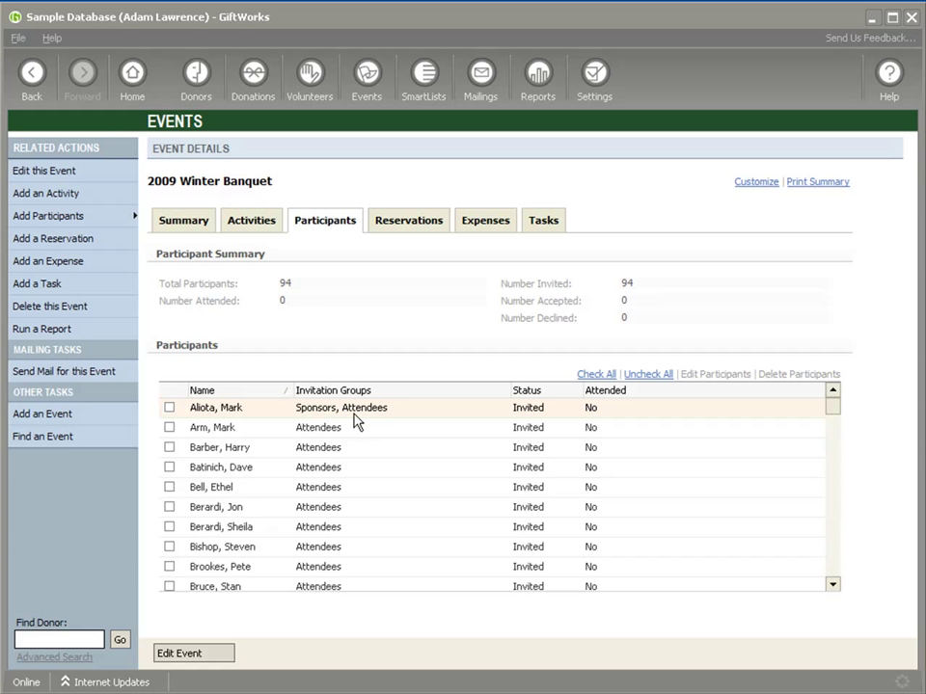
# Sort participants by Invitation Groups both ways and scroll through to review the seven new sponsors
pyautogui.click(454, 393)
pyautogui.click(462, 390)
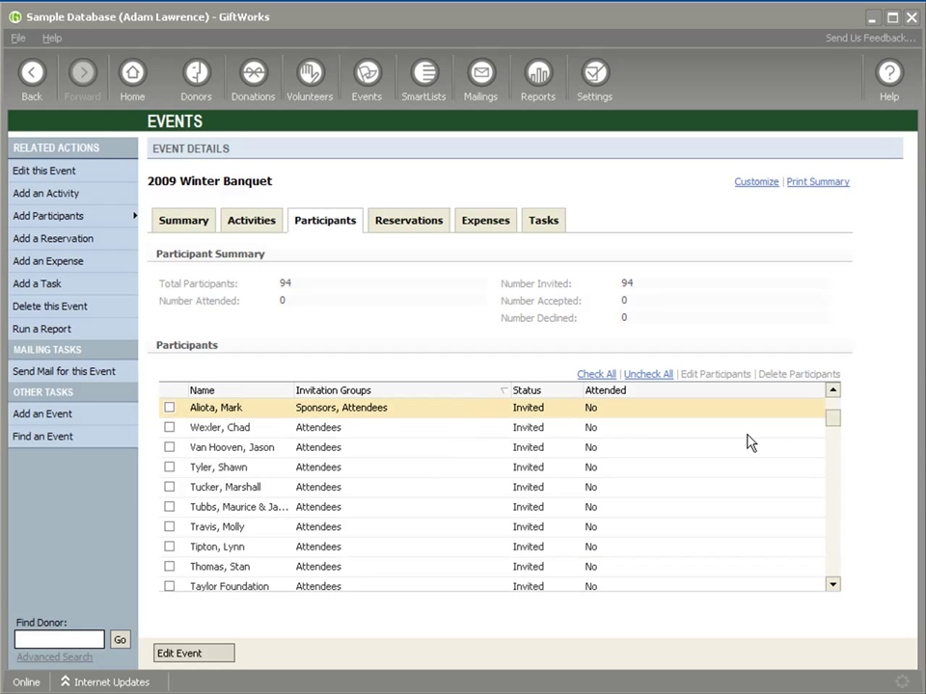
pyautogui.moveTo(837, 424); pyautogui.dragTo(839, 409)
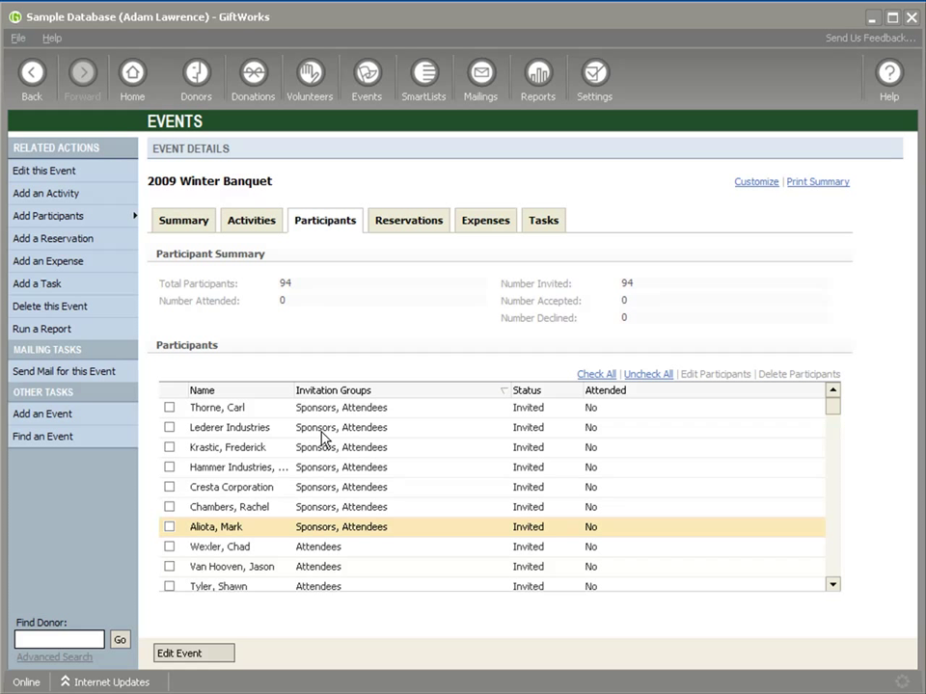
pyautogui.click(463, 391)
pyautogui.moveTo(837, 571); pyautogui.dragTo(835, 400)
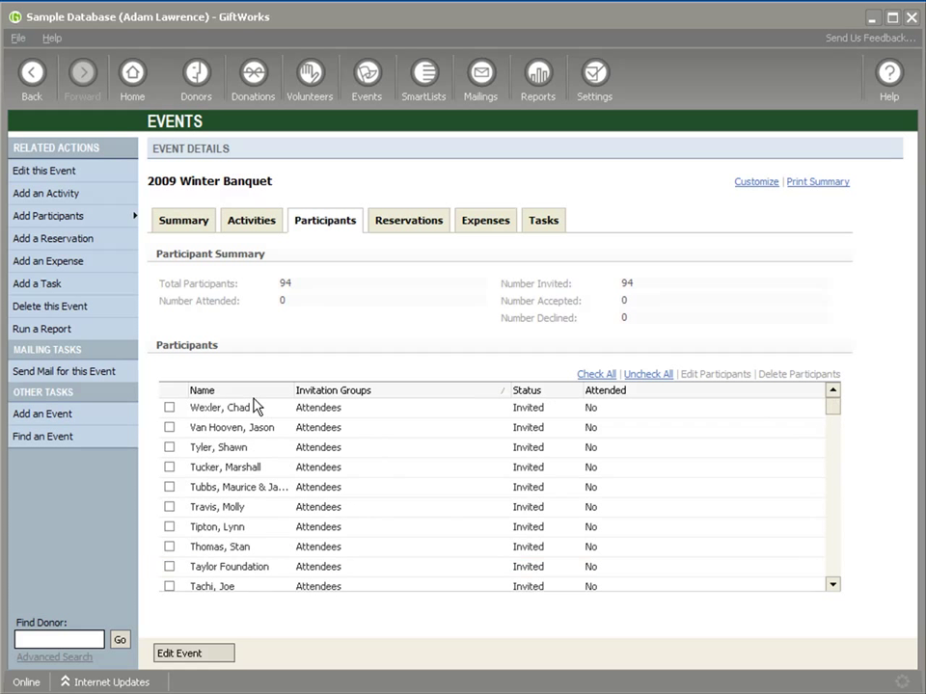
# Start an event mailing limited to the Attendees invitation group
pyautogui.click(94, 376)
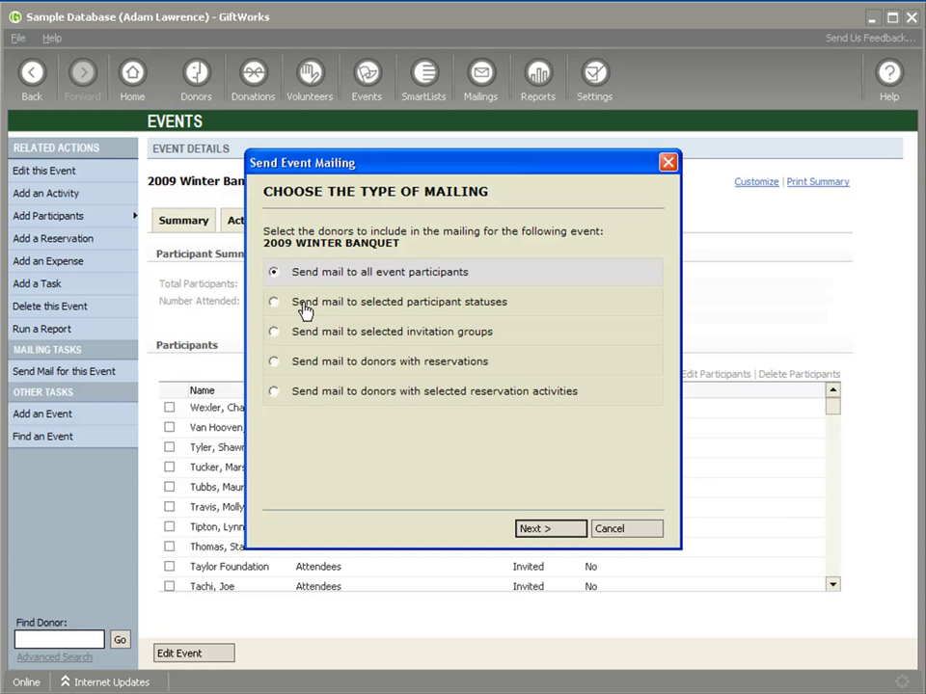
pyautogui.click(305, 311)
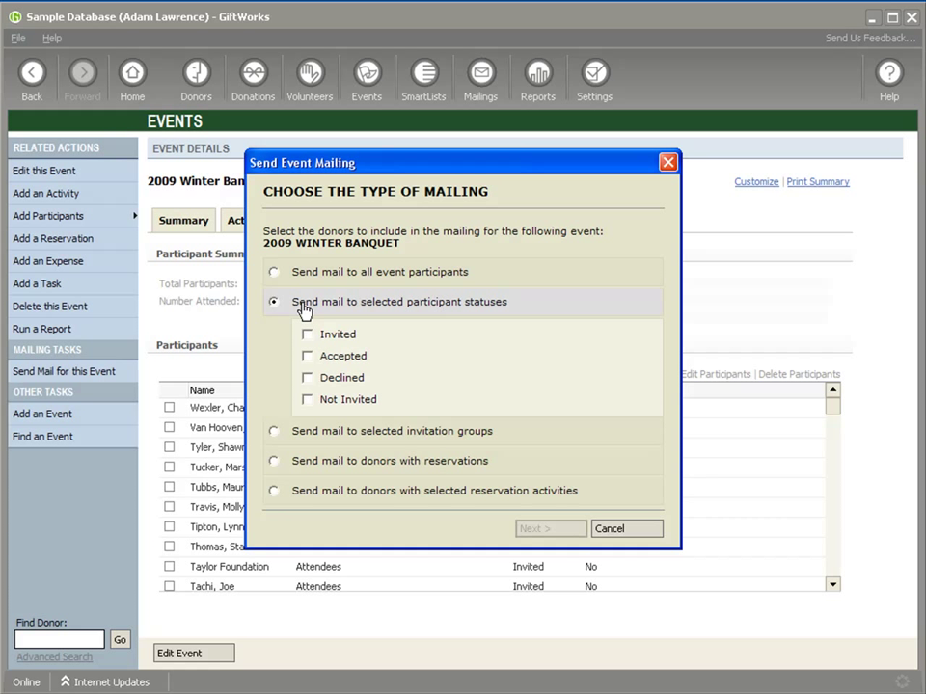
pyautogui.click(306, 277)
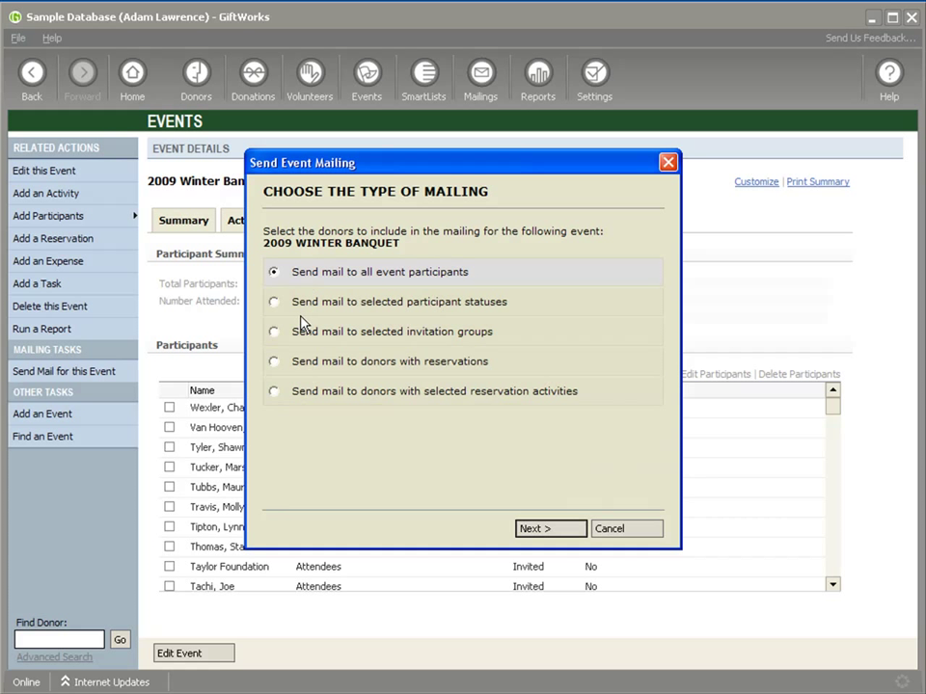
pyautogui.click(280, 336)
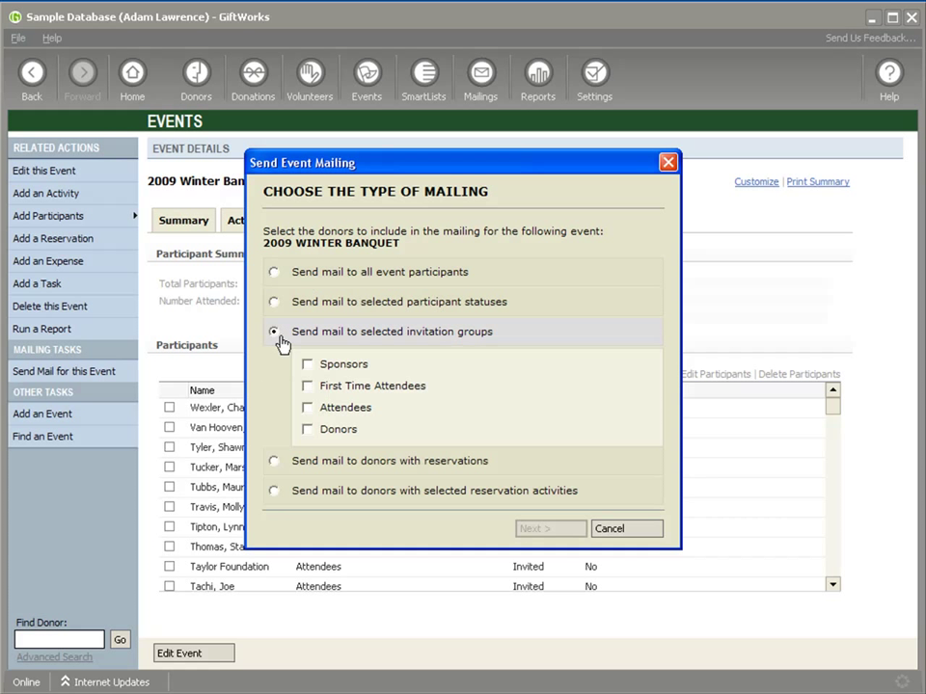
pyautogui.click(308, 408)
pyautogui.click(538, 530)
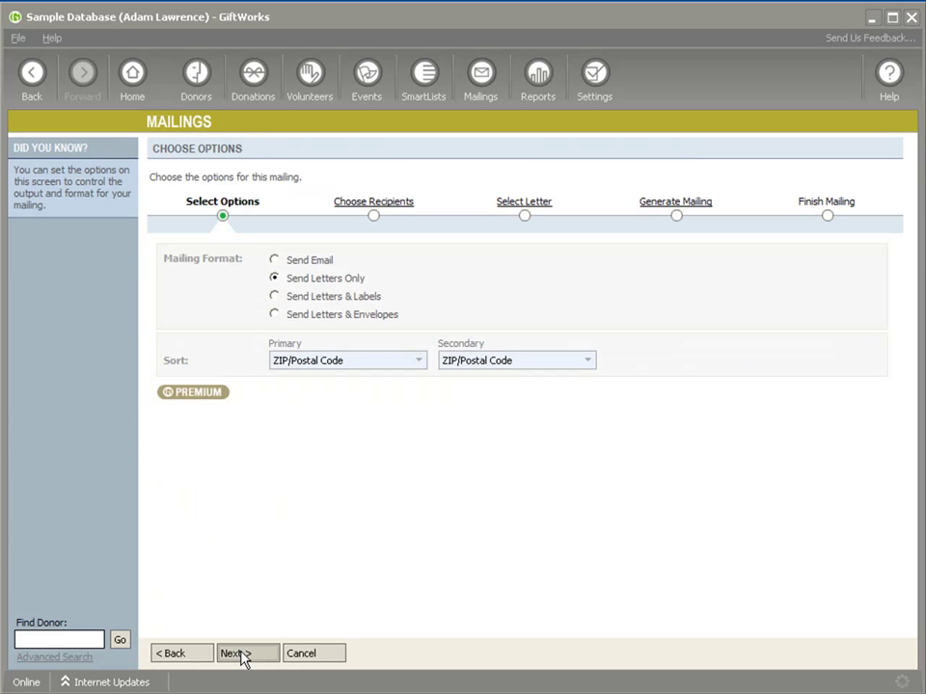
# Preview the '2009 Winter Banquet - General' letter for the recipients, then abandon the mailing
pyautogui.click(241, 655)
pyautogui.click(245, 656)
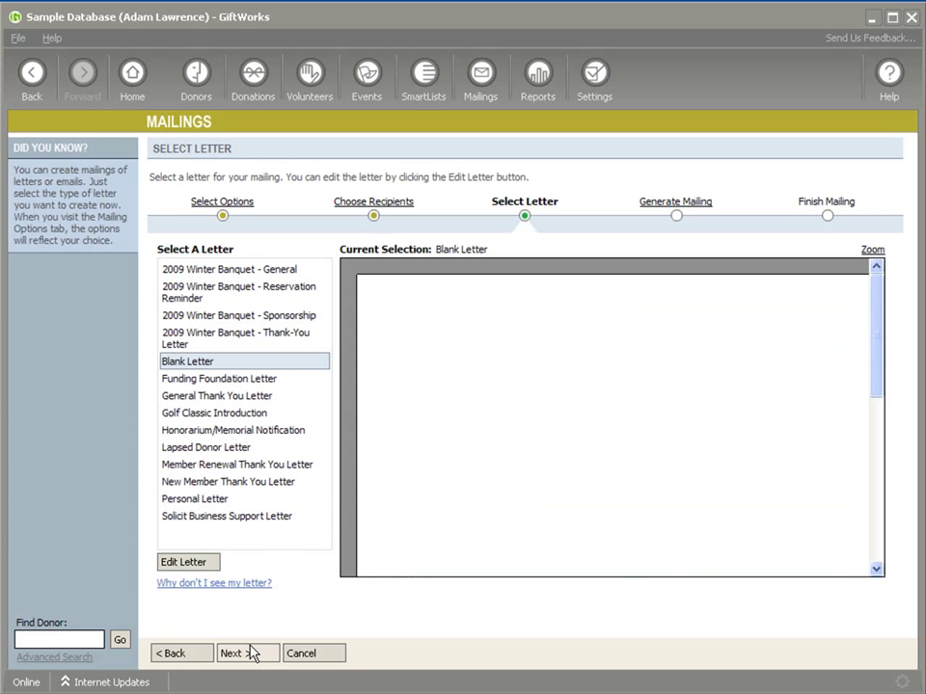
pyautogui.click(233, 274)
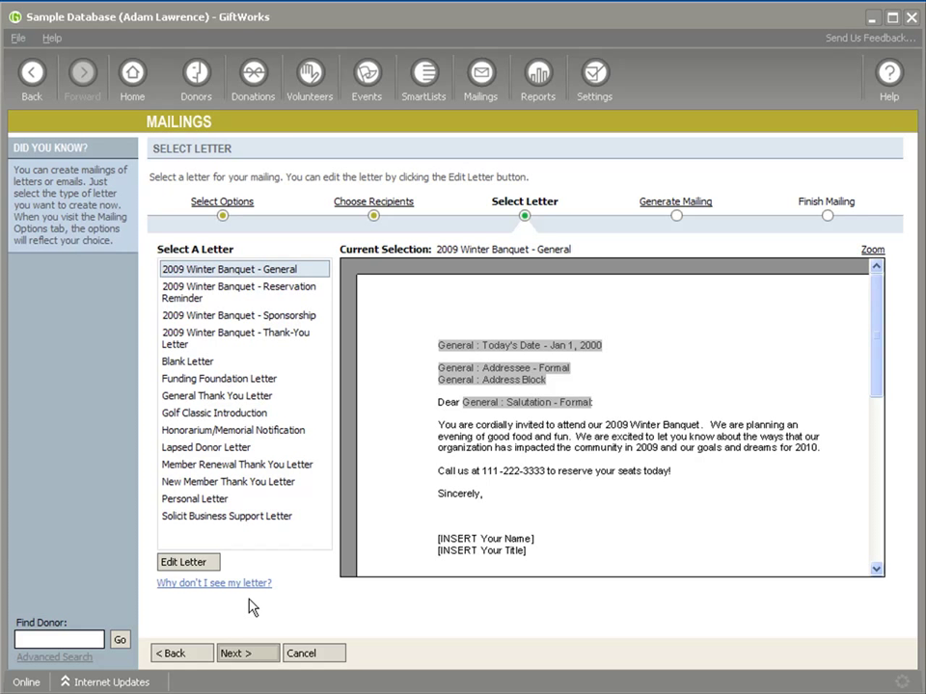
pyautogui.click(250, 259)
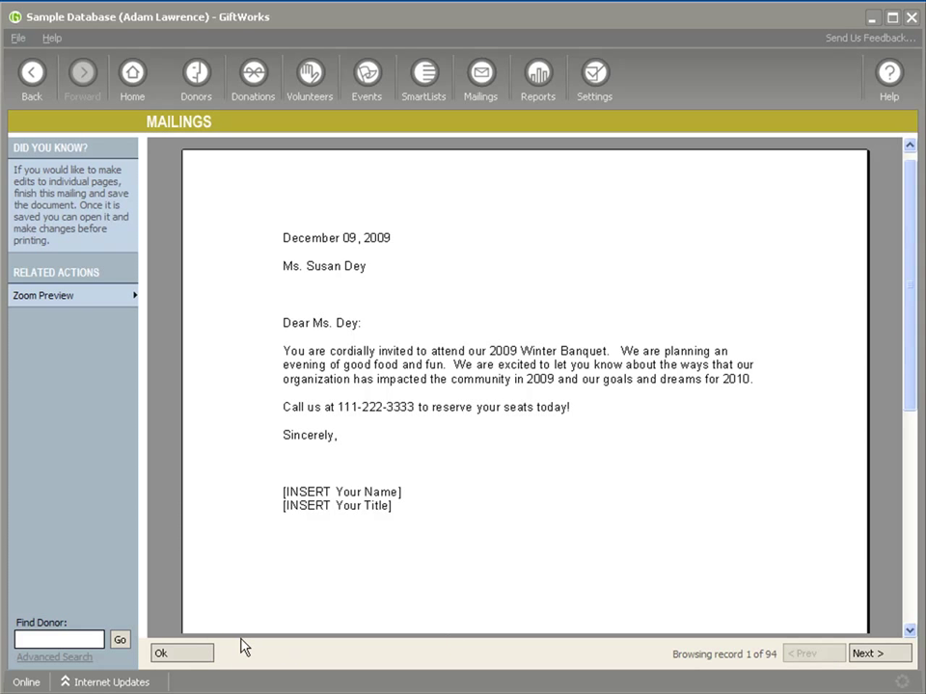
pyautogui.click(200, 657)
pyautogui.click(336, 662)
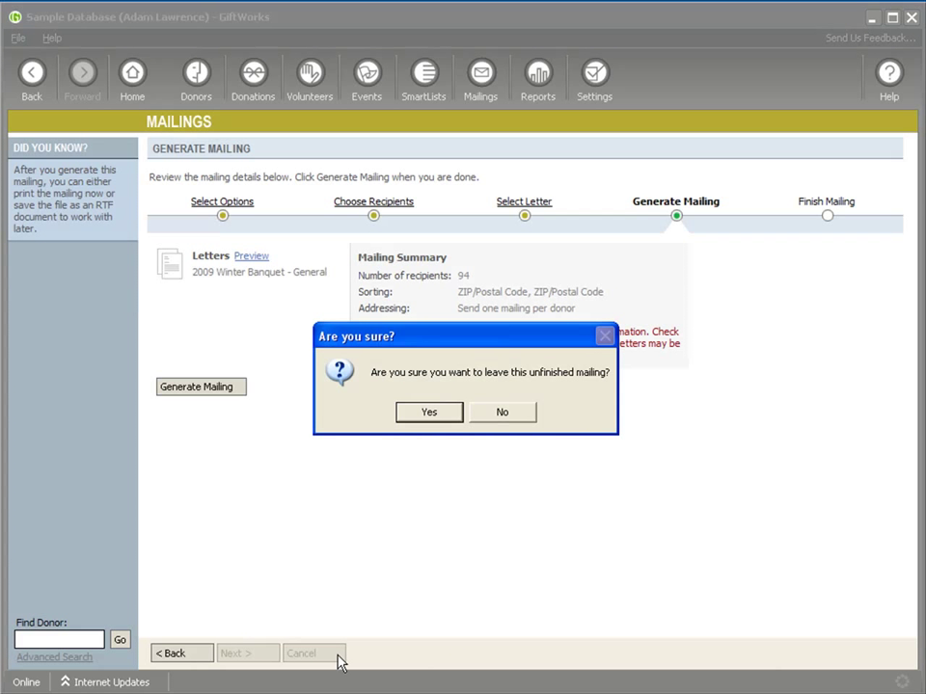
pyautogui.click(429, 414)
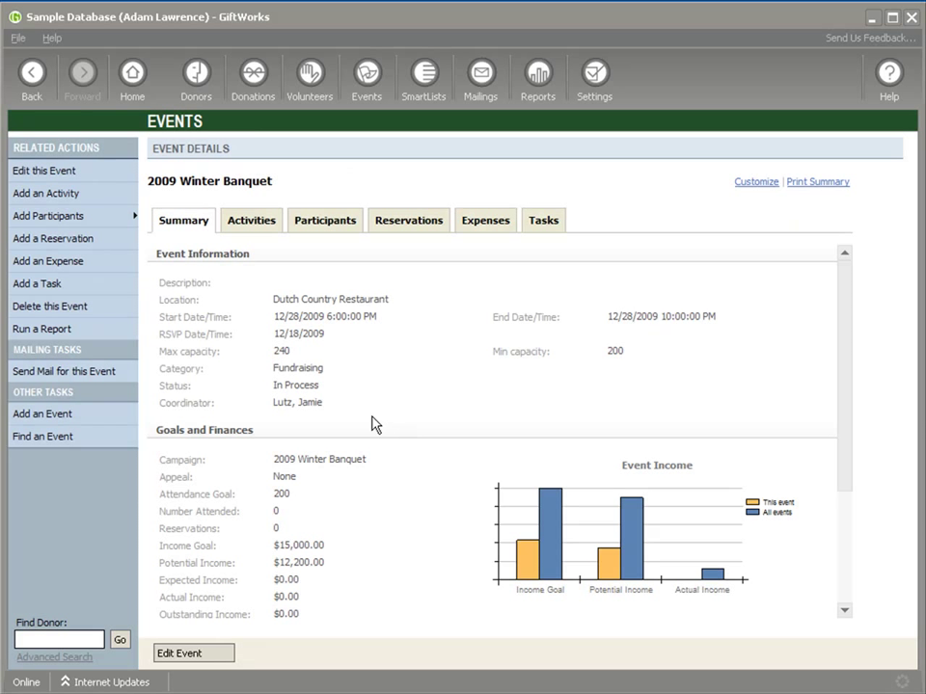
# Start another event mailing limited to the Sponsors invitation group
pyautogui.click(121, 373)
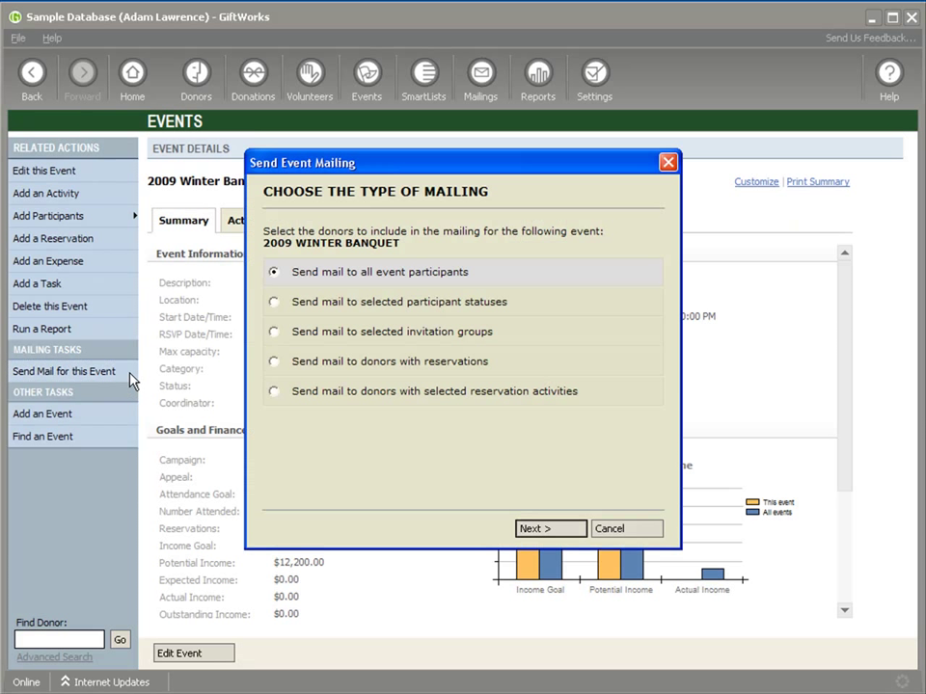
pyautogui.click(274, 330)
pyautogui.click(307, 364)
pyautogui.click(534, 530)
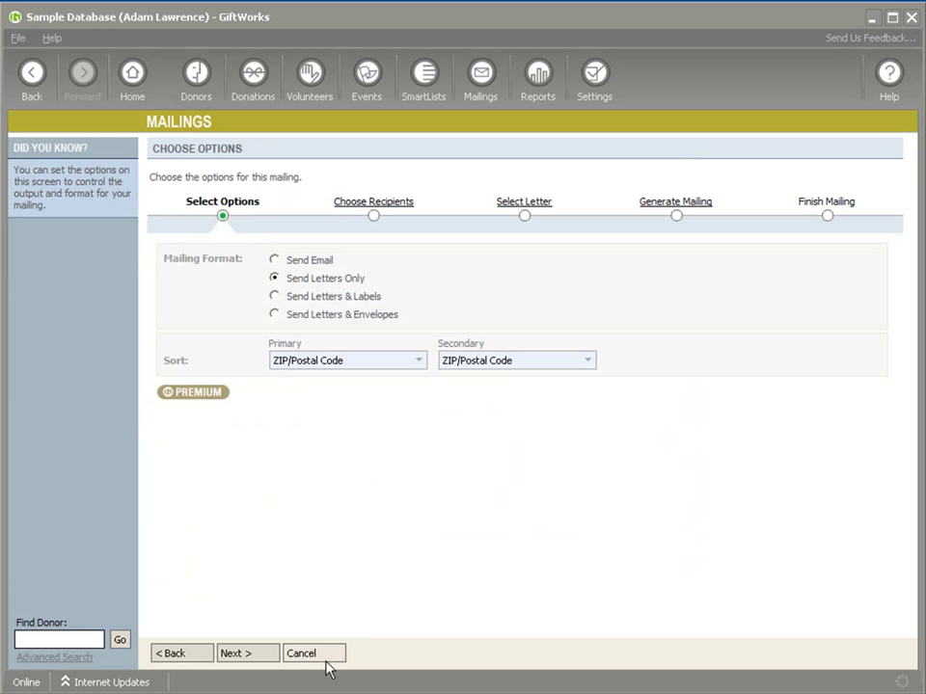
# Preview the '2009 Winter Banquet - Sponsorship' letter for the 7 recipients, then abandon the mailing
pyautogui.click(259, 656)
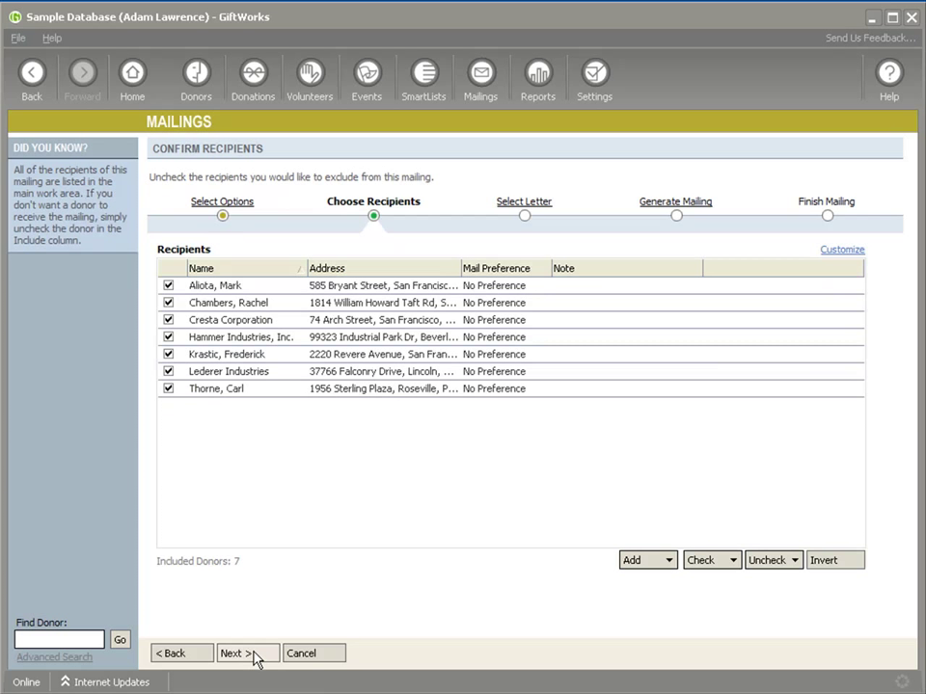
pyautogui.click(257, 655)
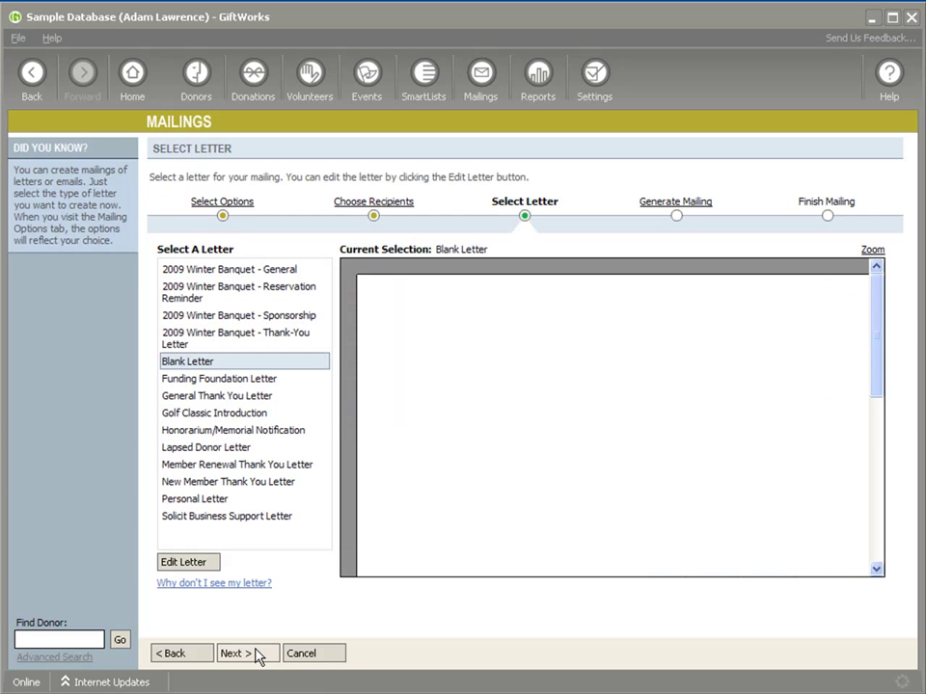
pyautogui.click(226, 317)
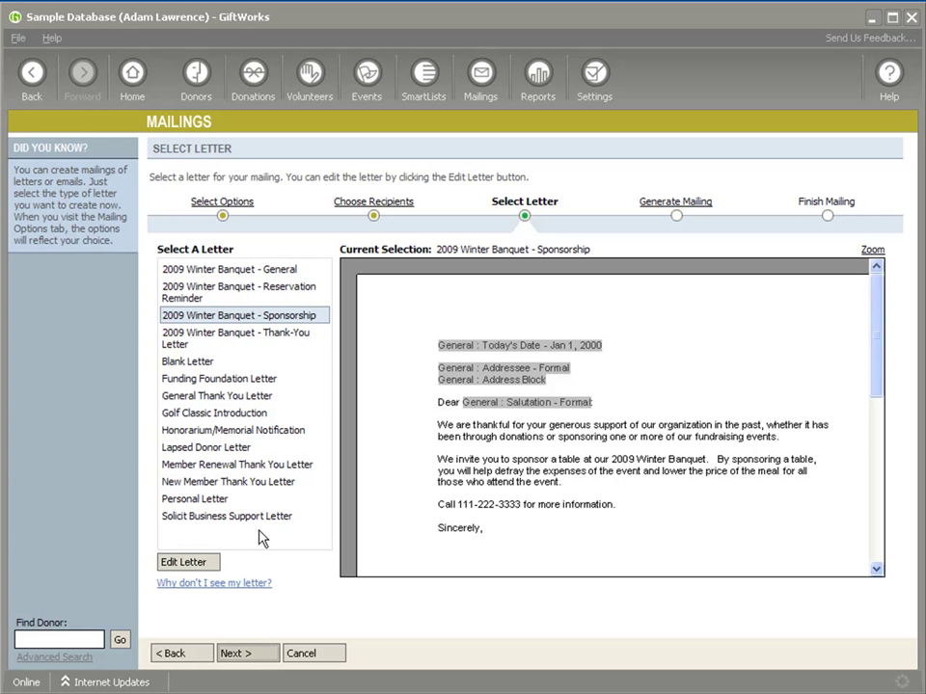
pyautogui.click(269, 648)
pyautogui.click(249, 257)
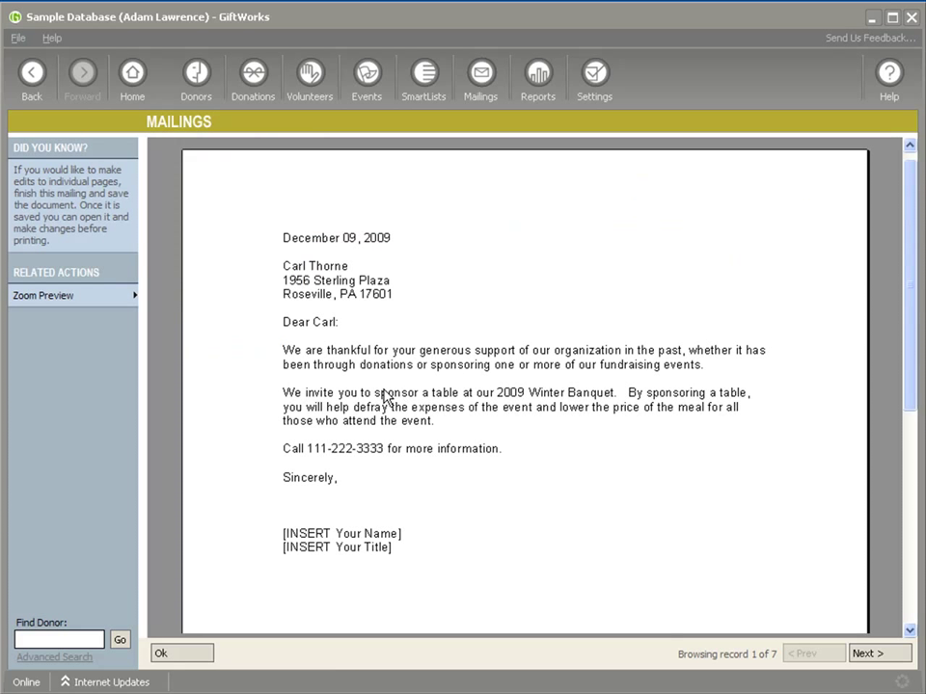
pyautogui.click(185, 655)
pyautogui.click(309, 659)
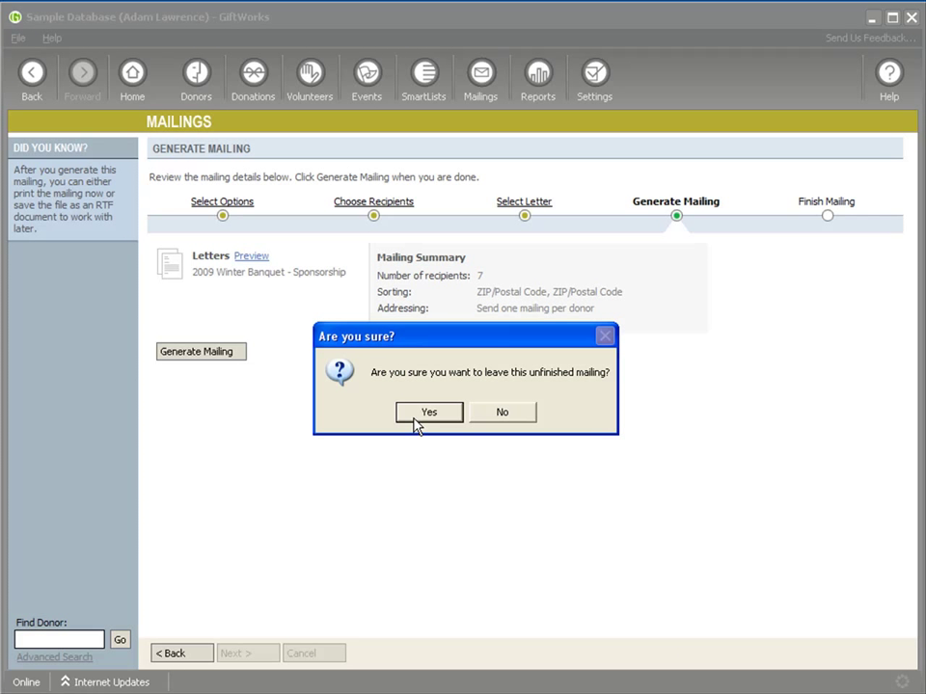
pyautogui.click(417, 417)
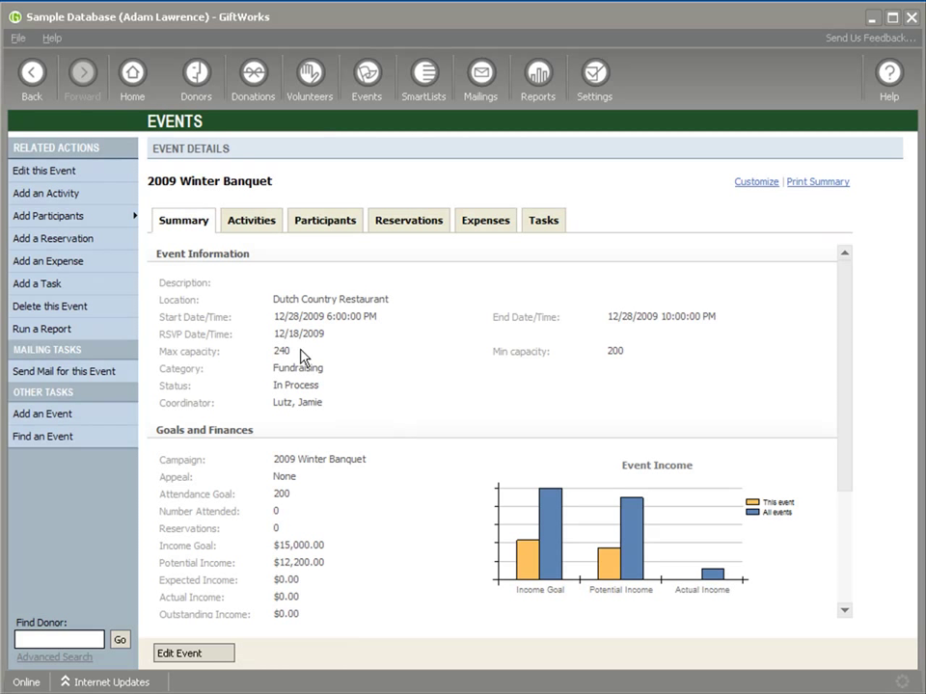
# Look over the banquet's Participants list, then show its Tasks list, which is empty
pyautogui.click(303, 224)
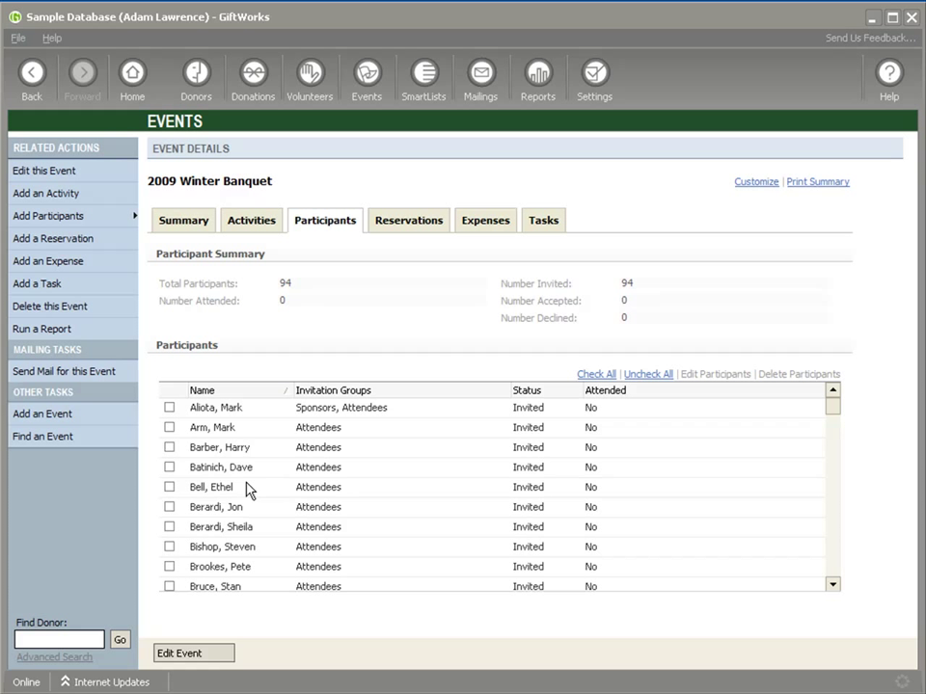
pyautogui.click(541, 227)
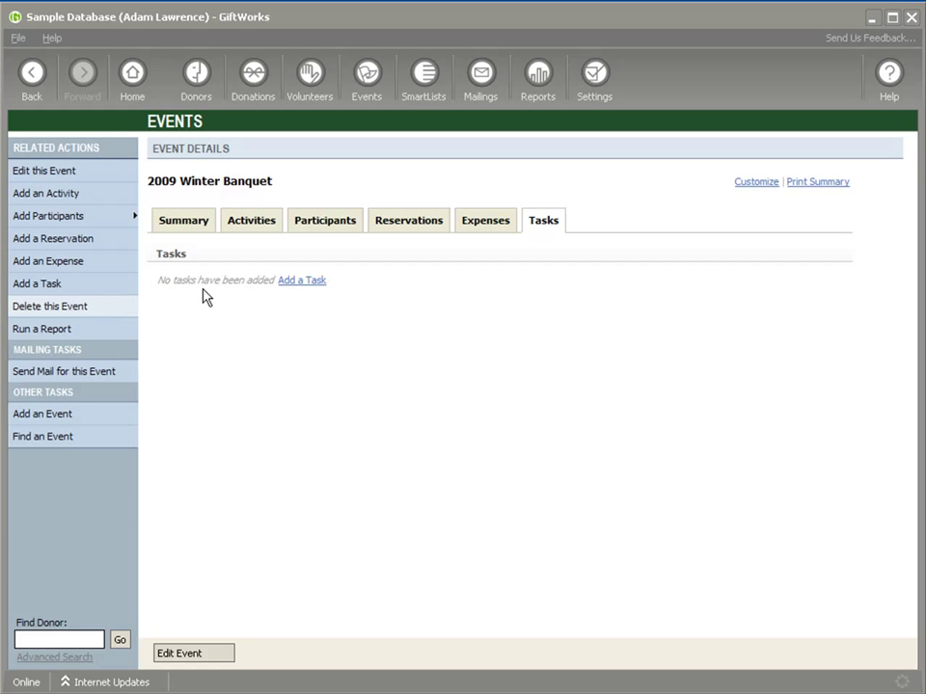
# Add a Follow-up task noted 'Order tickets', due 12/11/2009, assigned to a staff member
pyautogui.click(315, 280)
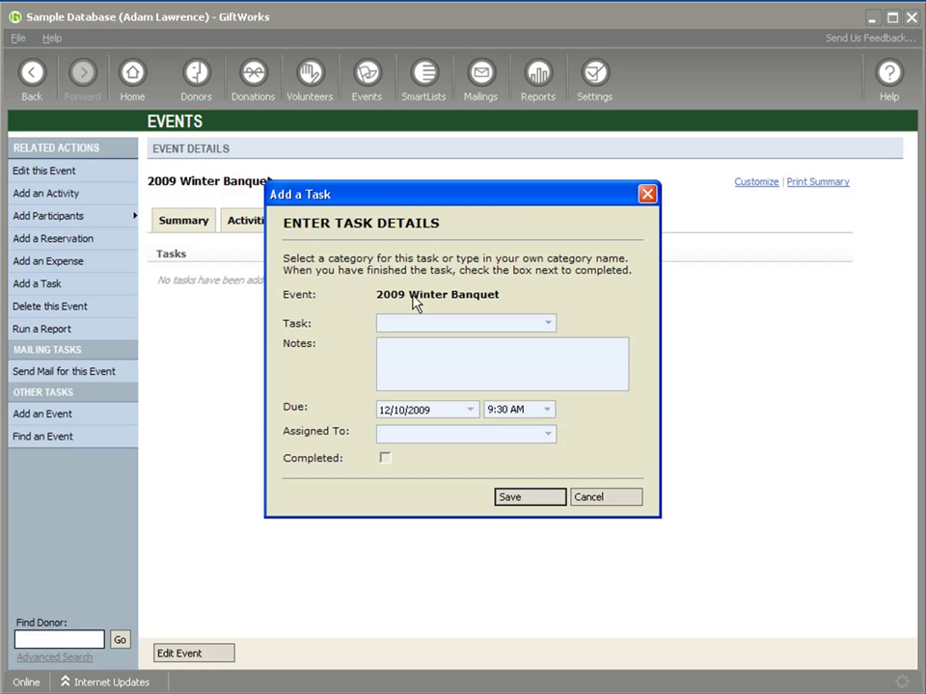
pyautogui.click(546, 323)
pyautogui.click(506, 342)
pyautogui.click(452, 353)
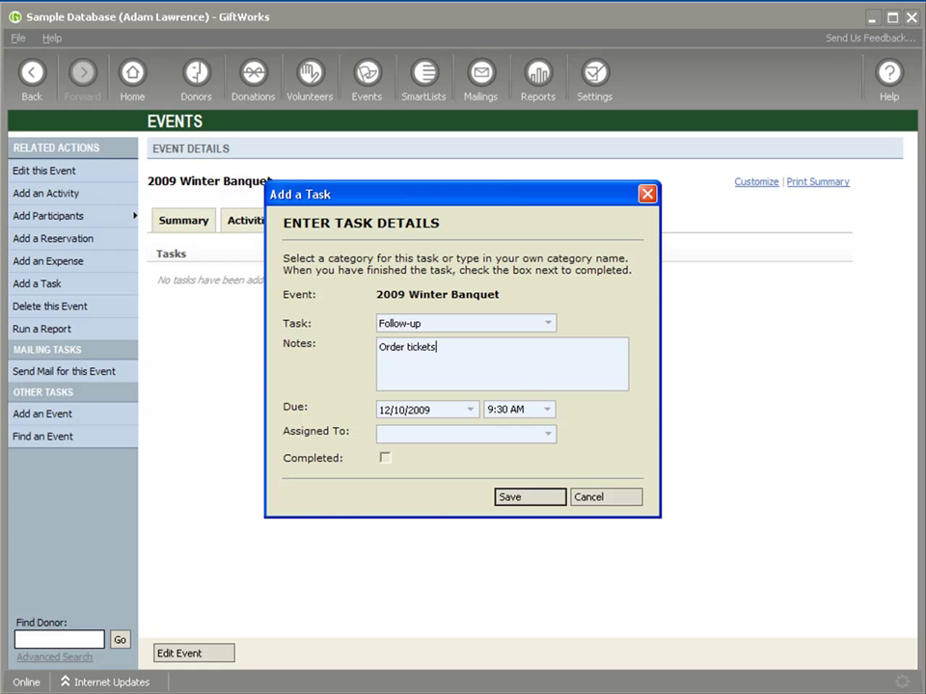
pyautogui.click(470, 410)
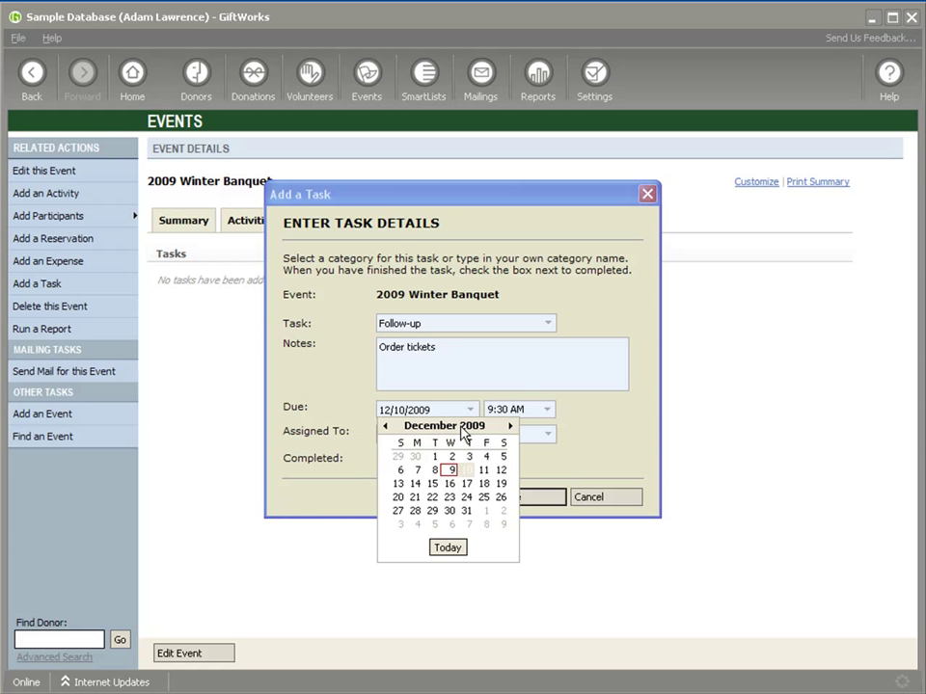
pyautogui.click(484, 471)
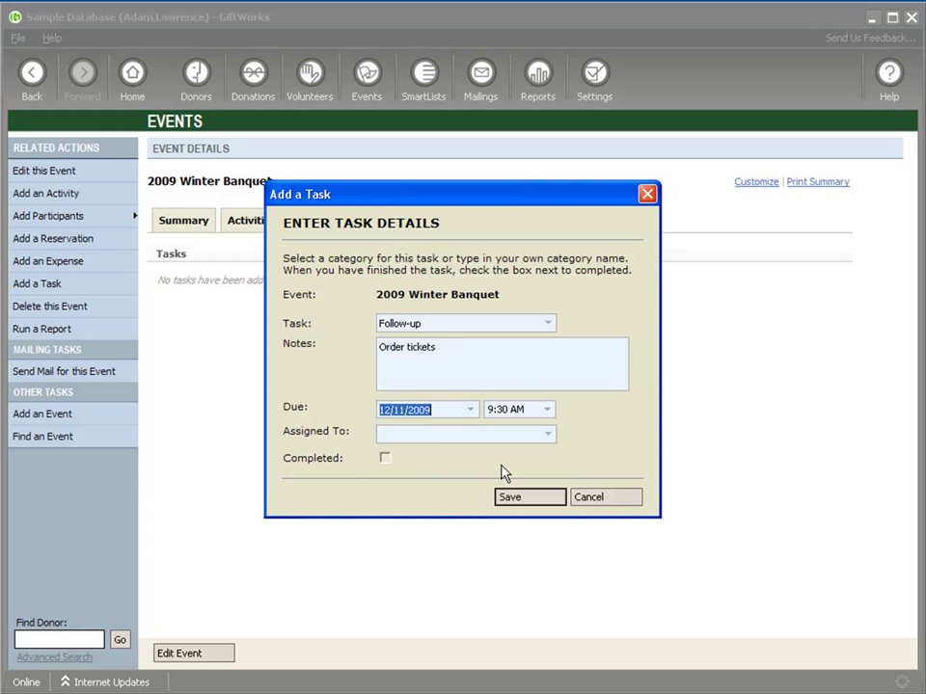
pyautogui.click(542, 434)
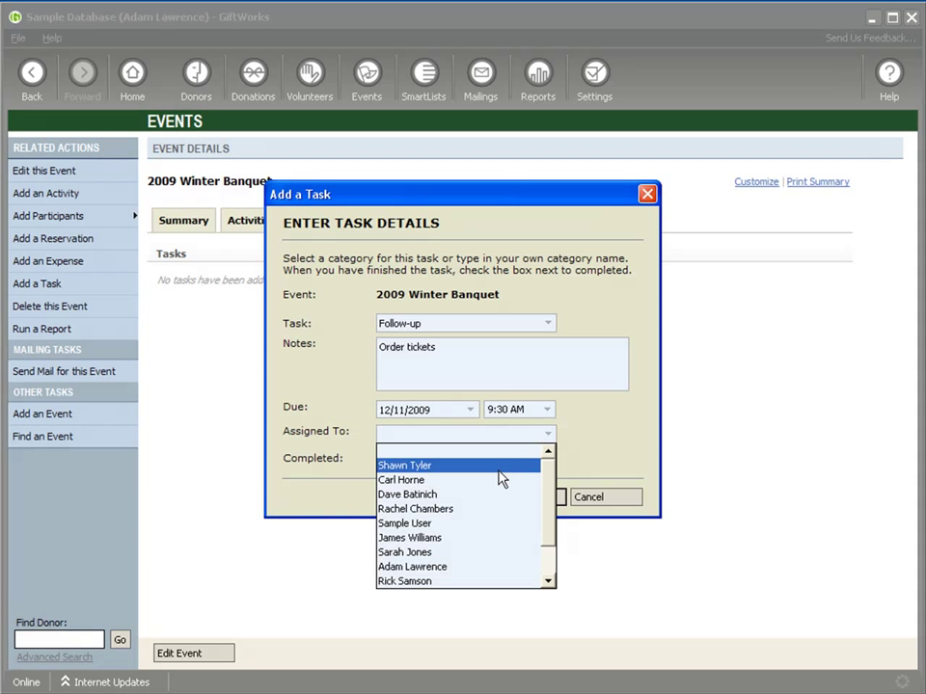
pyautogui.click(456, 511)
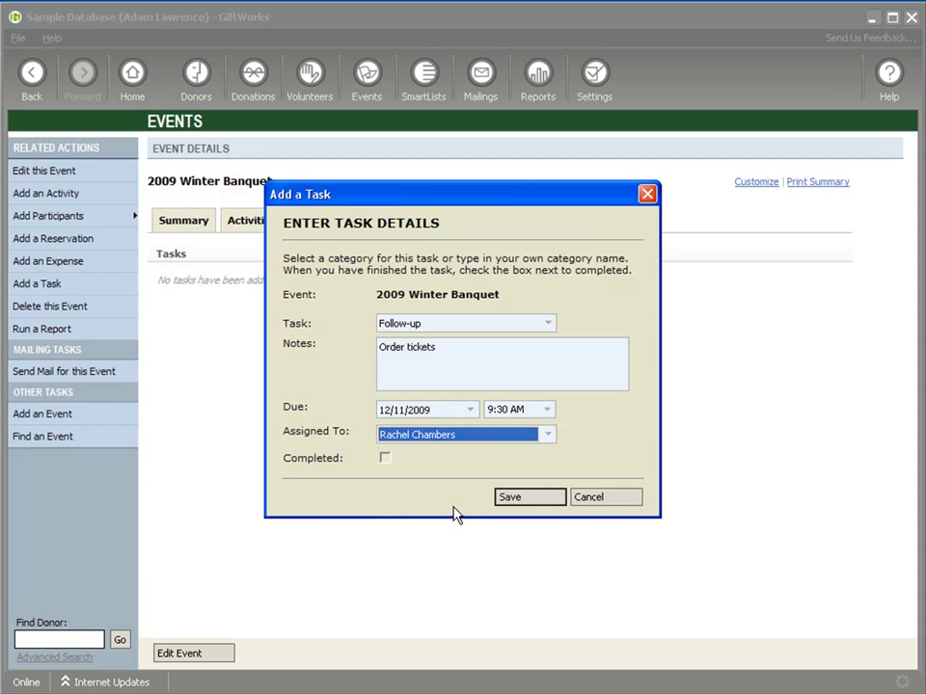
pyautogui.click(518, 502)
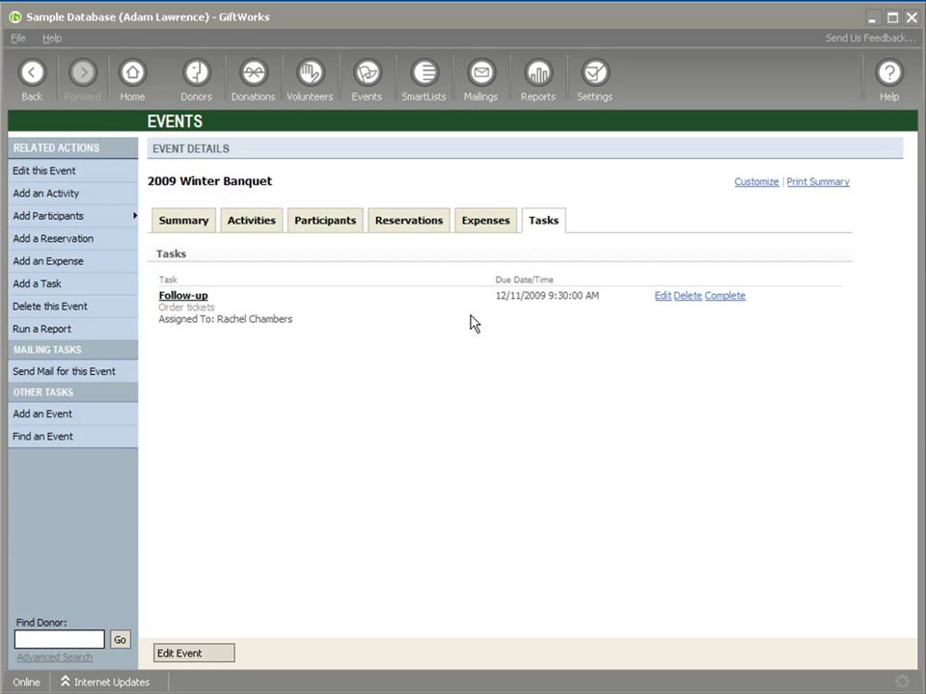
# Add a Make phone call task noted 'Call in final count', due 12/21/2009, assigned to another staff member
pyautogui.click(91, 285)
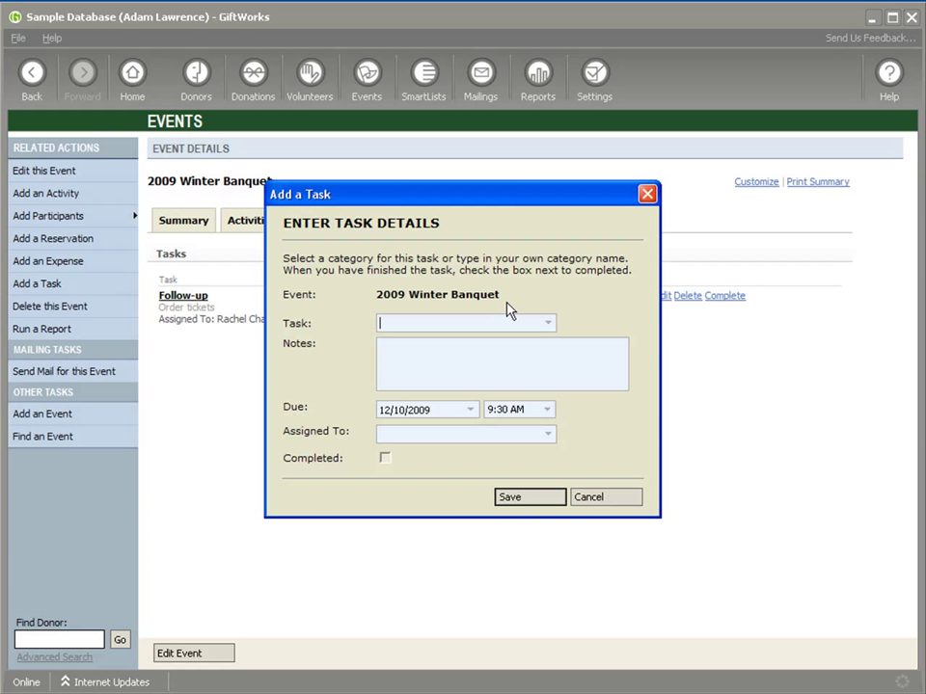
pyautogui.click(546, 326)
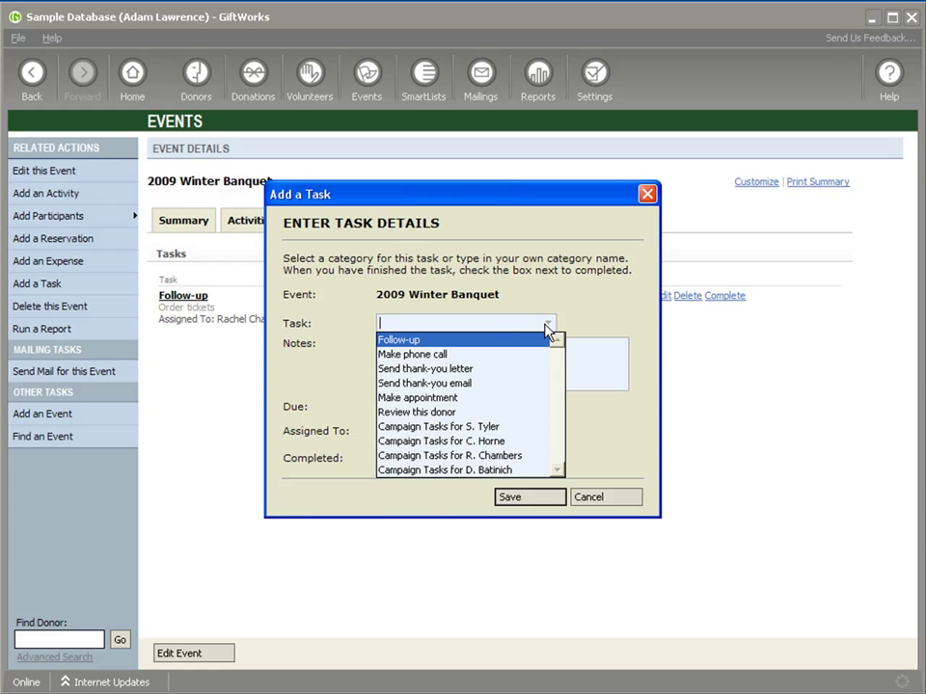
pyautogui.click(502, 354)
pyautogui.click(440, 351)
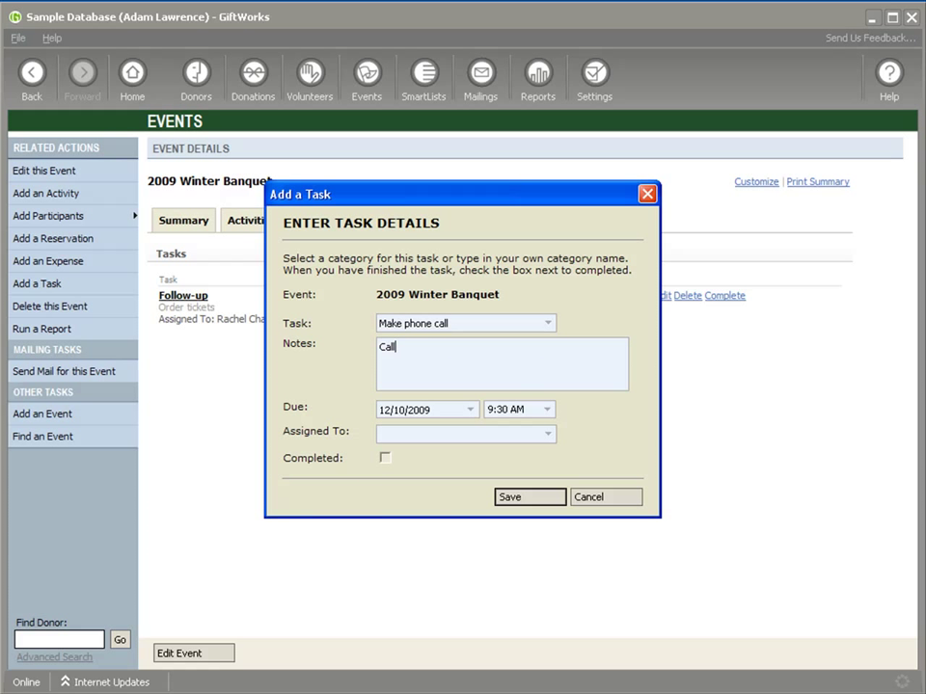
pyautogui.write('final count')
pyautogui.click(471, 410)
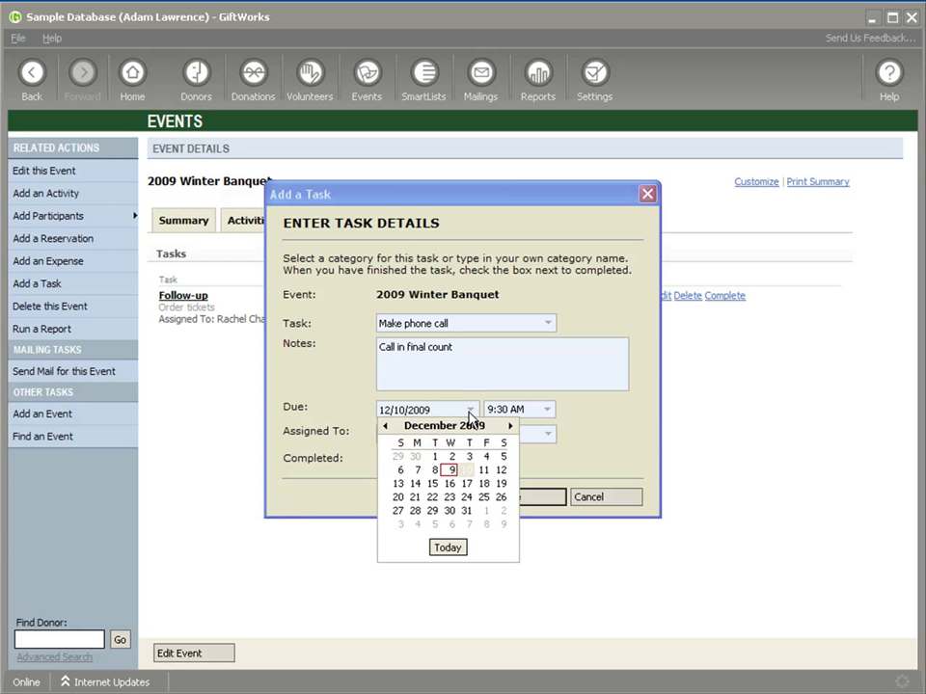
pyautogui.click(414, 497)
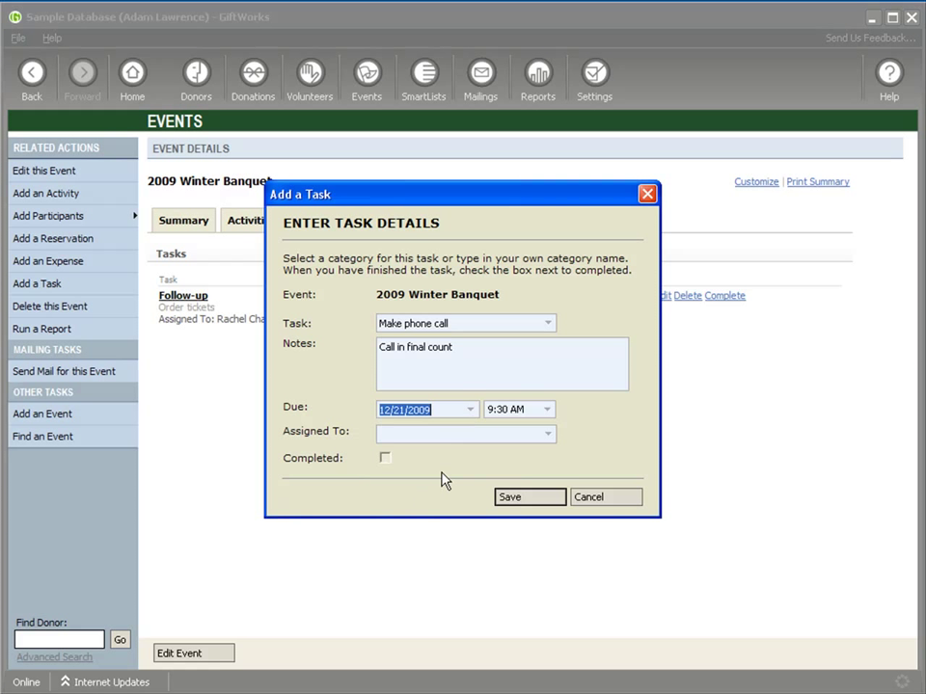
pyautogui.click(532, 440)
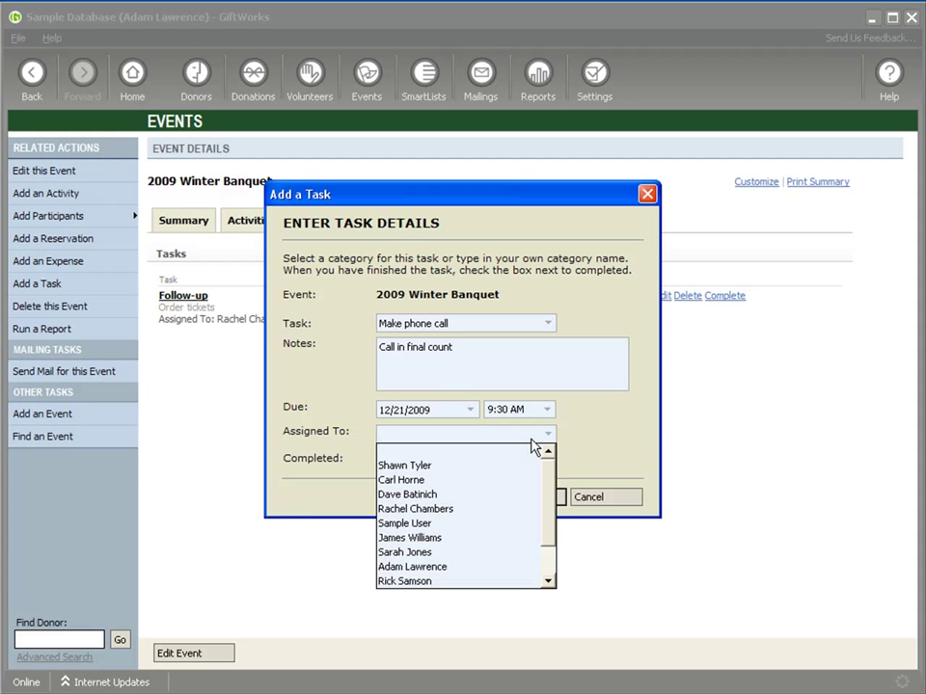
pyautogui.click(422, 553)
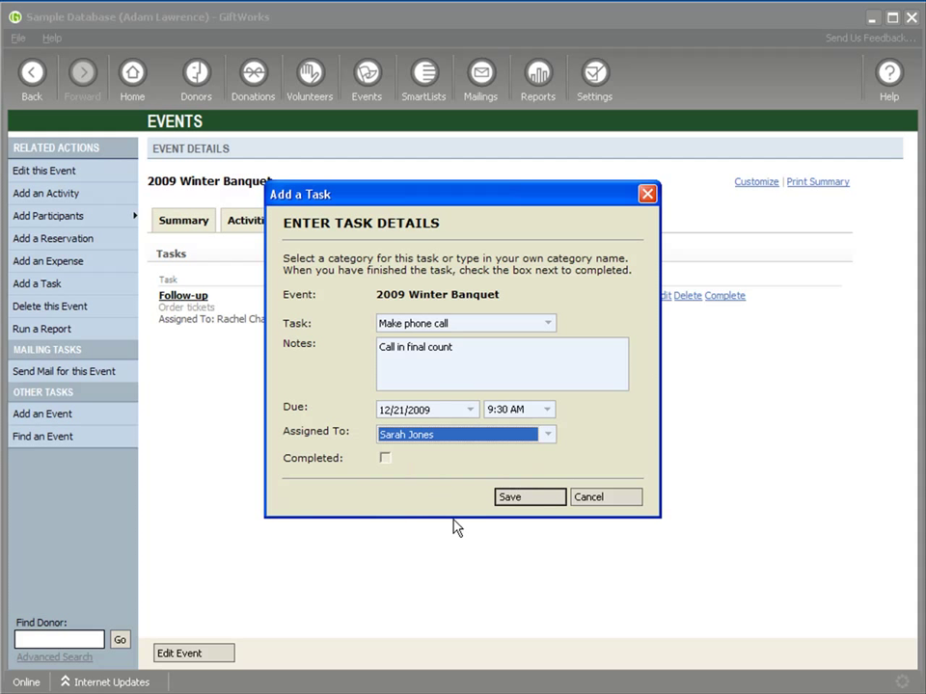
pyautogui.click(512, 499)
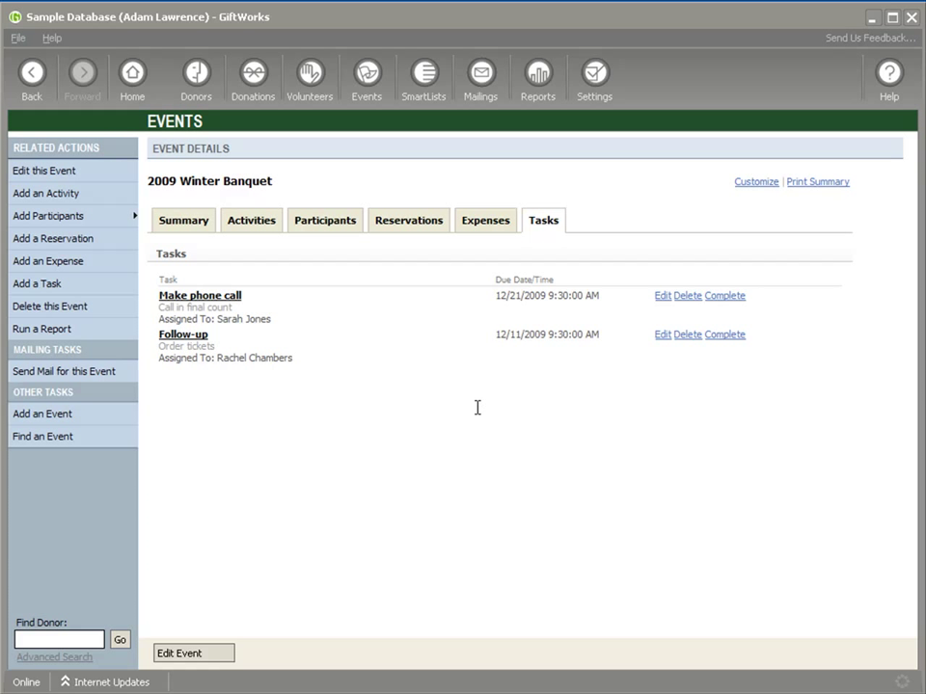
# Edit the Make phone call task, tick Completed, and save it
pyautogui.click(663, 296)
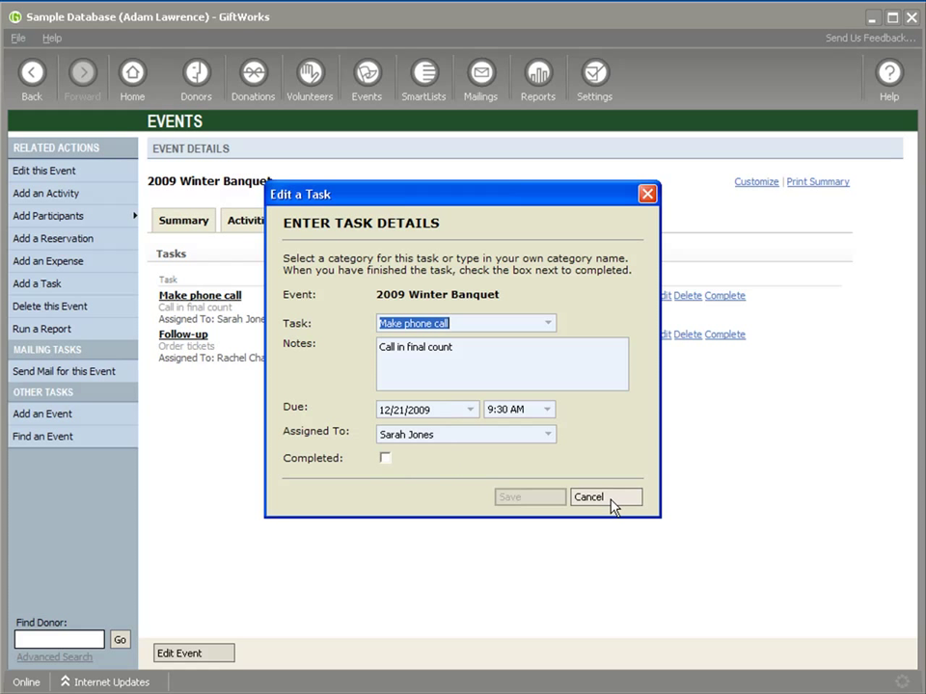
pyautogui.click(386, 460)
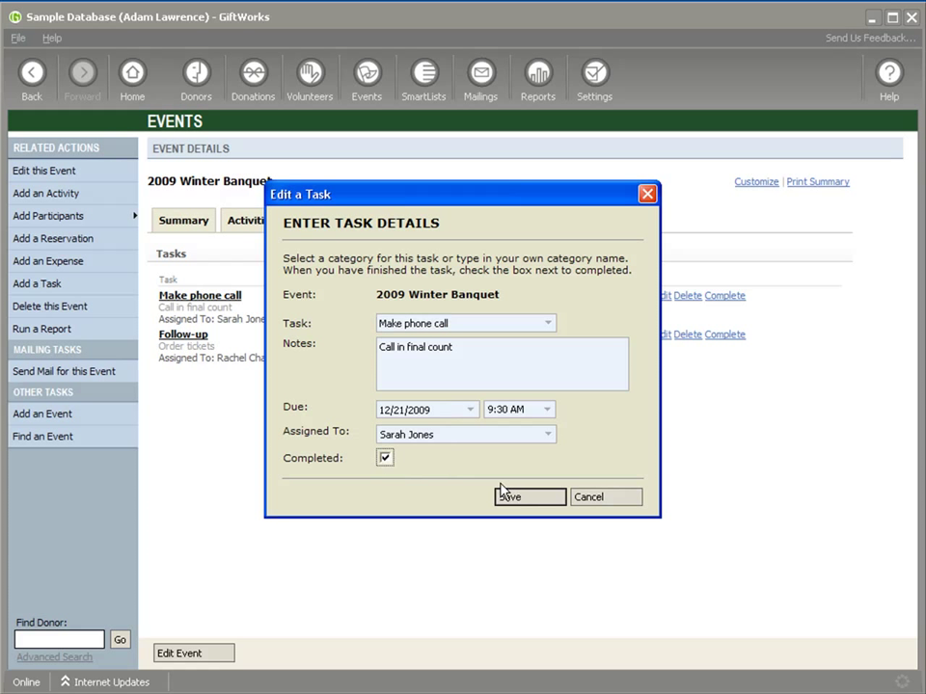
pyautogui.click(530, 499)
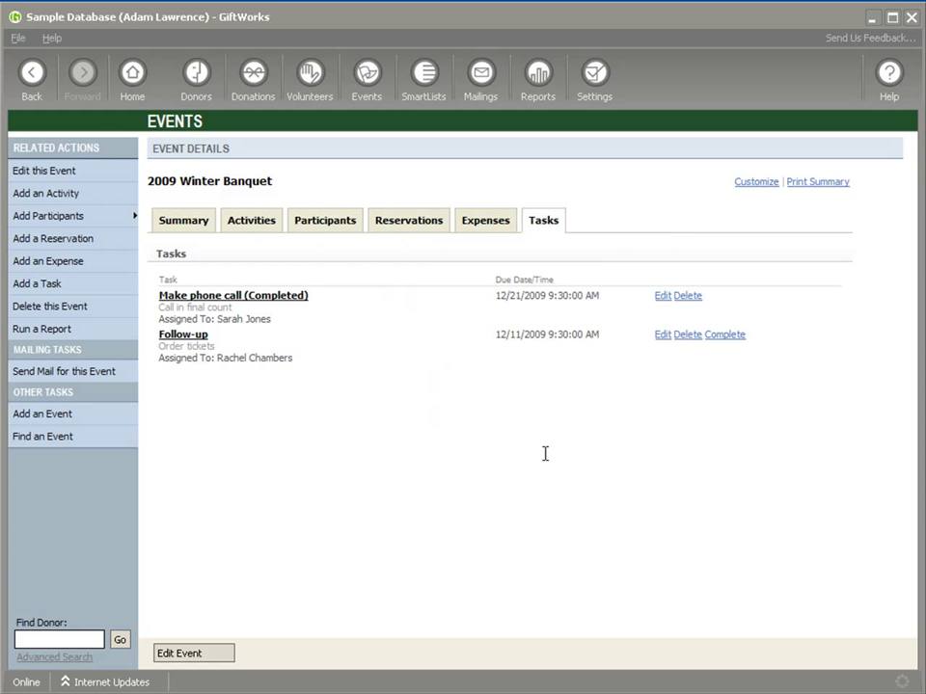